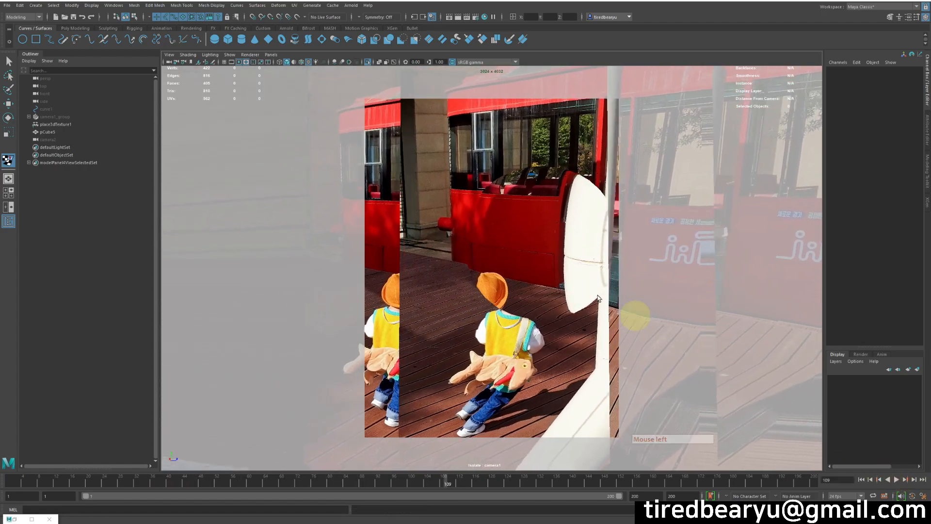
Start a new scene and turn on the viewport grid
{"action": "key", "text": "ctrl+n"}
{"action": "left_click", "coordinate": [601, 279]}
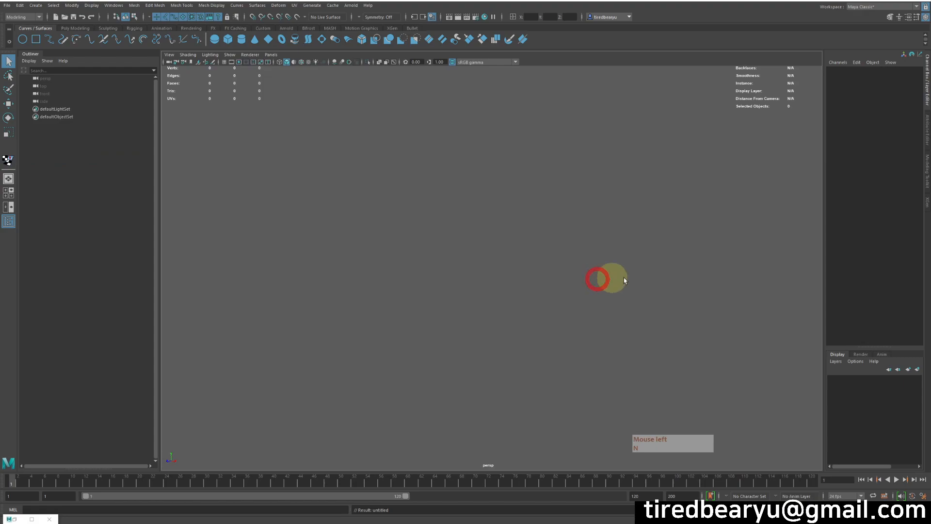
{"action": "left_click", "coordinate": [225, 63]}
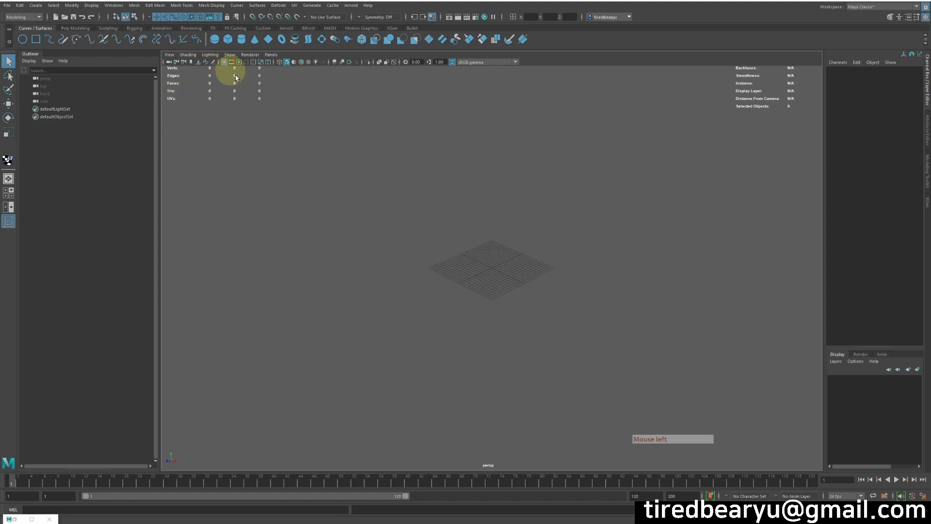
{"action": "left_click_drag", "start_coordinate": [483, 220], "coordinate": [499, 228], "text": "alt"}
{"action": "right_click_drag", "start_coordinate": [499, 228], "coordinate": [822, 263], "text": "alt"}
{"action": "middle_click_drag", "start_coordinate": [664, 248], "coordinate": [658, 266], "text": "alt"}
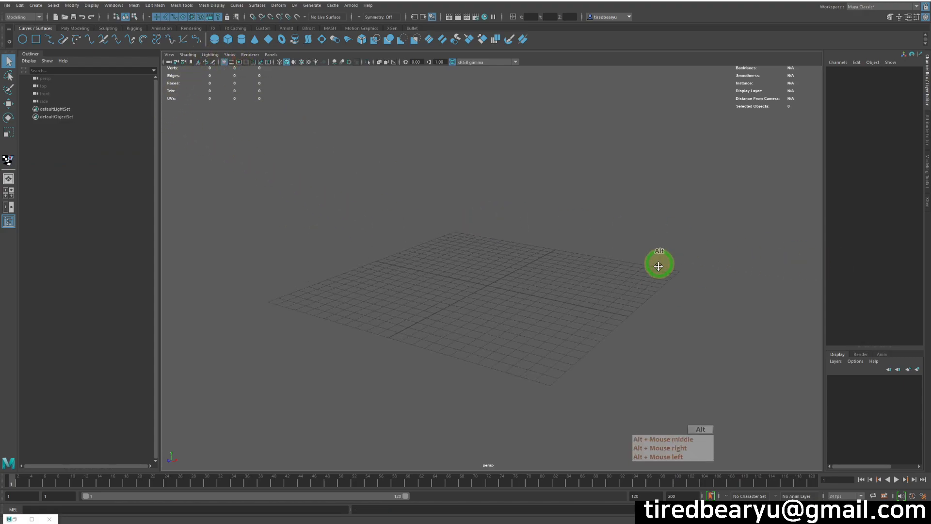
Create a polygon cube at the origin and scale it uniformly to about 11.3
{"action": "left_click", "coordinate": [65, 30]}
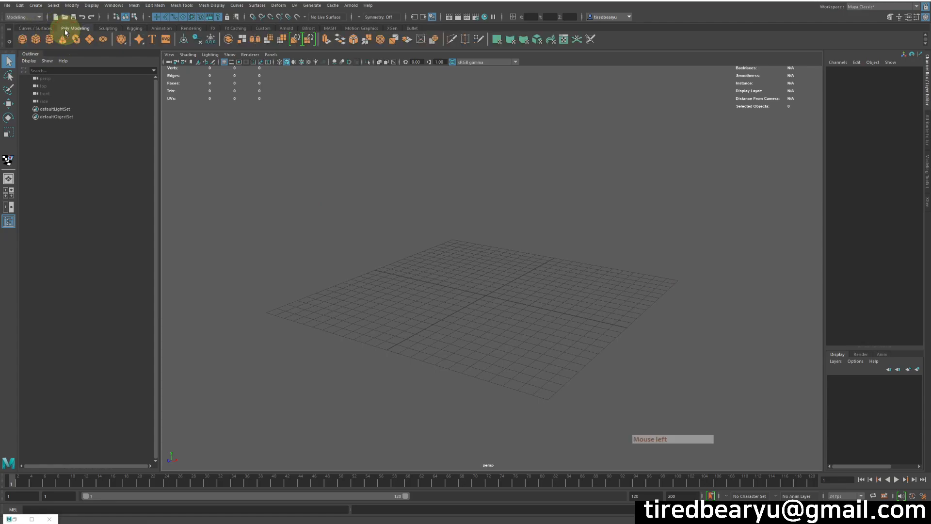
{"action": "left_click_drag", "start_coordinate": [441, 193], "coordinate": [430, 191], "text": "alt"}
{"action": "right_click_drag", "start_coordinate": [431, 190], "coordinate": [575, 210], "text": "alt"}
{"action": "key", "text": "r"}
{"action": "middle_click_drag", "start_coordinate": [532, 253], "coordinate": [714, 270]}
{"action": "right_click_drag", "start_coordinate": [703, 266], "coordinate": [565, 229], "text": "alt"}
{"action": "middle_click_drag", "start_coordinate": [540, 215], "coordinate": [546, 199], "text": "alt"}
{"action": "key", "text": "w"}
Create a polygon cone, scale it up uniformly, and place it beside the cube, raised to stand near grid level
{"action": "left_click", "coordinate": [64, 41]}
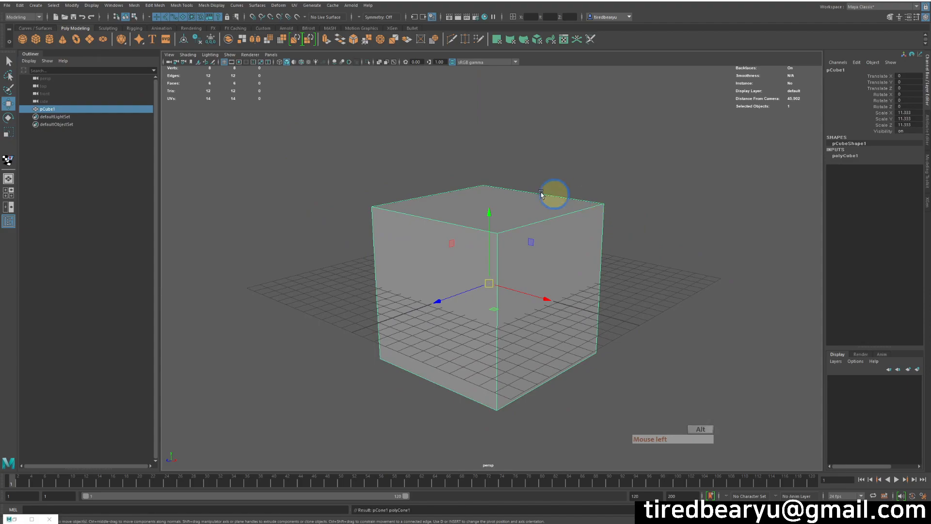
{"action": "left_click_drag", "start_coordinate": [449, 180], "coordinate": [507, 213], "text": "alt"}
{"action": "key", "text": "r"}
{"action": "middle_click_drag", "start_coordinate": [531, 300], "coordinate": [640, 308]}
{"action": "key", "text": "w"}
{"action": "left_click_drag", "start_coordinate": [608, 290], "coordinate": [360, 265], "text": "alt"}
{"action": "left_click_drag", "start_coordinate": [306, 233], "coordinate": [546, 227]}
{"action": "key", "text": "w"}
{"action": "left_click", "coordinate": [513, 208]}
{"action": "left_click_drag", "start_coordinate": [492, 211], "coordinate": [492, 166]}
{"action": "right_click_drag", "start_coordinate": [492, 166], "coordinate": [457, 167], "text": "alt"}
Create a polygon cylinder, enlarge it uniformly, and move it behind the cube to about -41.8 in Z
{"action": "left_click", "coordinate": [55, 41]}
{"action": "right_click_drag", "start_coordinate": [537, 212], "coordinate": [436, 220], "text": "alt"}
{"action": "key", "text": "r"}
{"action": "middle_click_drag", "start_coordinate": [449, 301], "coordinate": [555, 317]}
{"action": "key", "text": "w"}
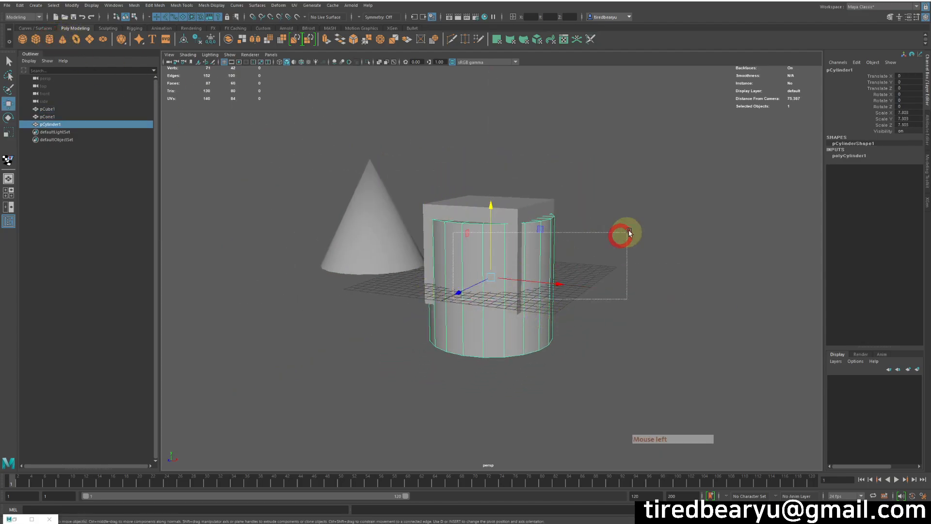
{"action": "left_click_drag", "start_coordinate": [458, 292], "coordinate": [573, 230]}
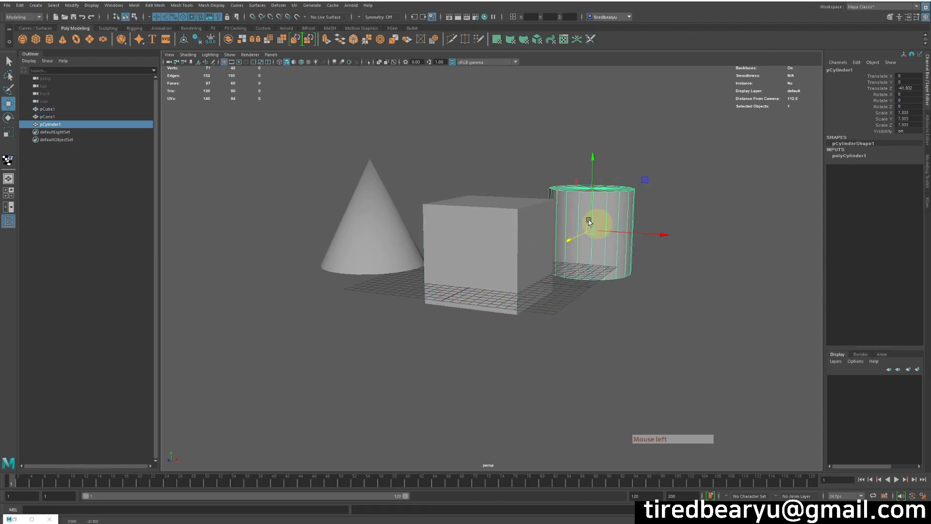
Create a polygon plane as the floor and scale it uniformly to about 89.2
{"action": "left_click", "coordinate": [86, 39]}
{"action": "key", "text": "r"}
{"action": "middle_click_drag", "start_coordinate": [346, 272], "coordinate": [824, 311]}
{"action": "key", "text": "w"}
Duplicate the floor plane and set the copy's X rotation to 90 degrees to make a back wall
{"action": "key", "text": "ctrl+d"}
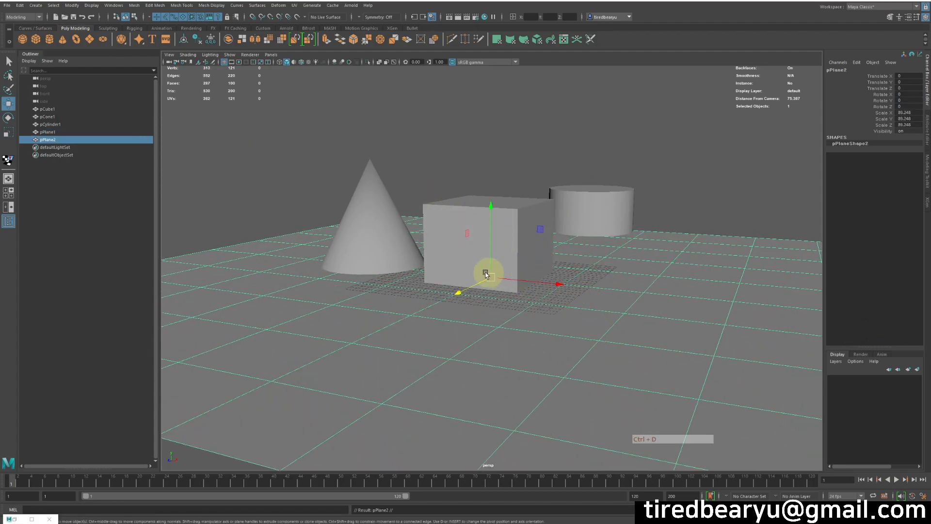
{"action": "key", "text": "e"}
{"action": "mouse_move", "coordinate": [454, 263]}
{"action": "left_mouse_down"}
{"action": "mouse_move", "coordinate": [487, 202]}
{"action": "mouse_move", "coordinate": [465, 271]}
{"action": "left_mouse_up"}
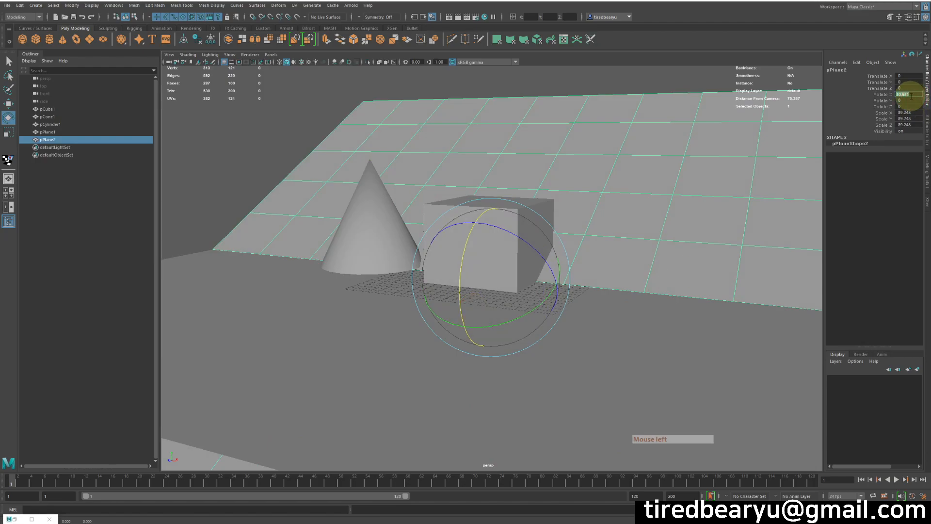
{"action": "key", "text": "Return"}
Move the wall plane back to about -27.4 in Z and raise it to about 19.9 in Y
{"action": "left_click_drag", "start_coordinate": [470, 279], "coordinate": [657, 253], "text": "alt"}
{"action": "key", "text": "w"}
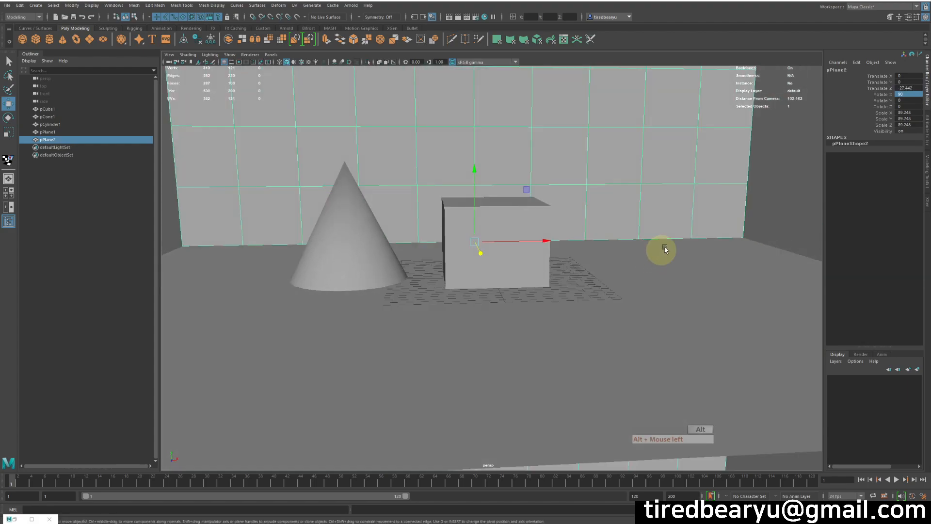
{"action": "left_click_drag", "start_coordinate": [478, 170], "coordinate": [482, 141]}
{"action": "left_click_drag", "start_coordinate": [660, 125], "coordinate": [645, 110]}
Select the wall and floor planes together and scale both uniformly to about 233.2
{"action": "right_click_drag", "start_coordinate": [645, 111], "coordinate": [577, 151], "text": "alt"}
{"action": "middle_click_drag", "start_coordinate": [578, 151], "coordinate": [617, 254], "text": "alt"}
{"action": "left_click", "coordinate": [665, 326], "text": "shift"}
{"action": "key", "text": "r"}
{"action": "middle_click_drag", "start_coordinate": [281, 312], "coordinate": [825, 327]}
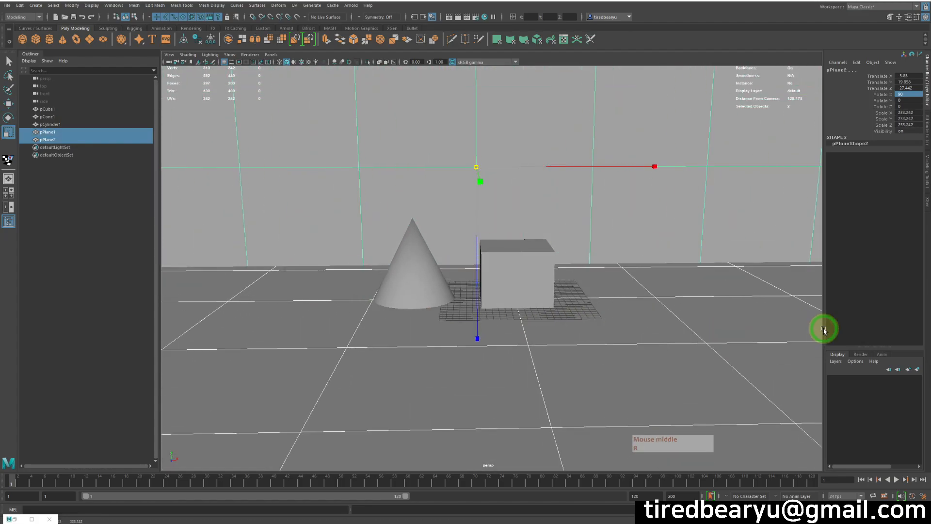
{"action": "right_click_drag", "start_coordinate": [825, 327], "coordinate": [557, 281], "text": "alt"}
{"action": "middle_click_drag", "start_coordinate": [557, 282], "coordinate": [530, 312], "text": "alt"}
{"action": "left_click_drag", "start_coordinate": [530, 311], "coordinate": [671, 270], "text": "alt"}
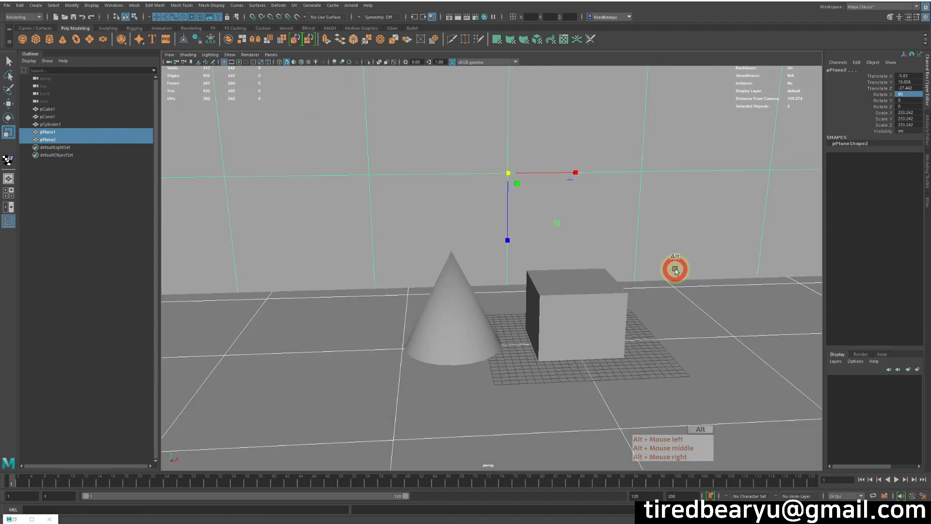
Create a Camera and Aim rig at the origin
{"action": "left_click", "coordinate": [711, 318]}
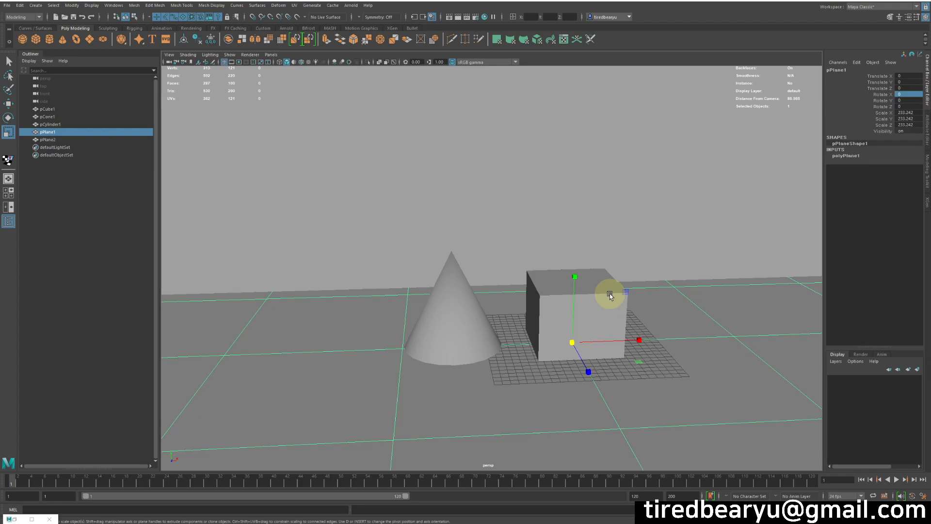
{"action": "left_click", "coordinate": [37, 5]}
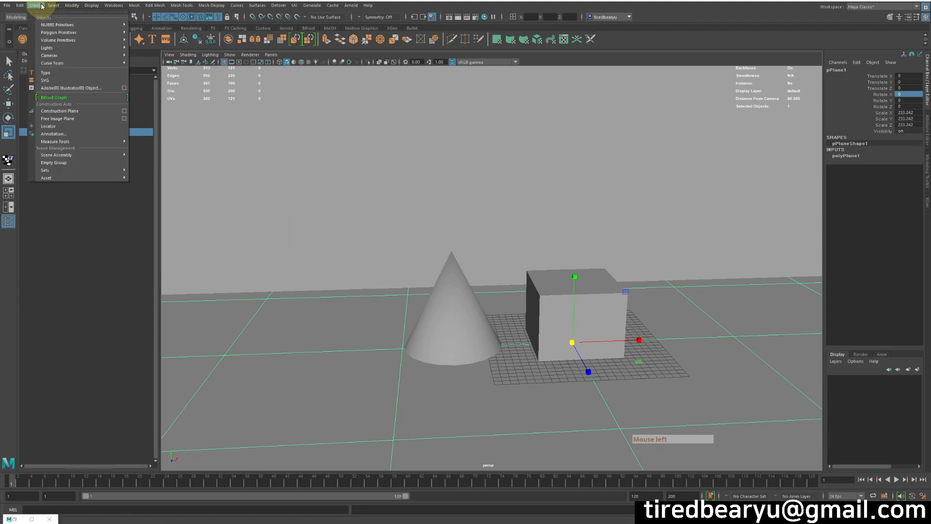
{"action": "mouse_move", "coordinate": [71, 55]}
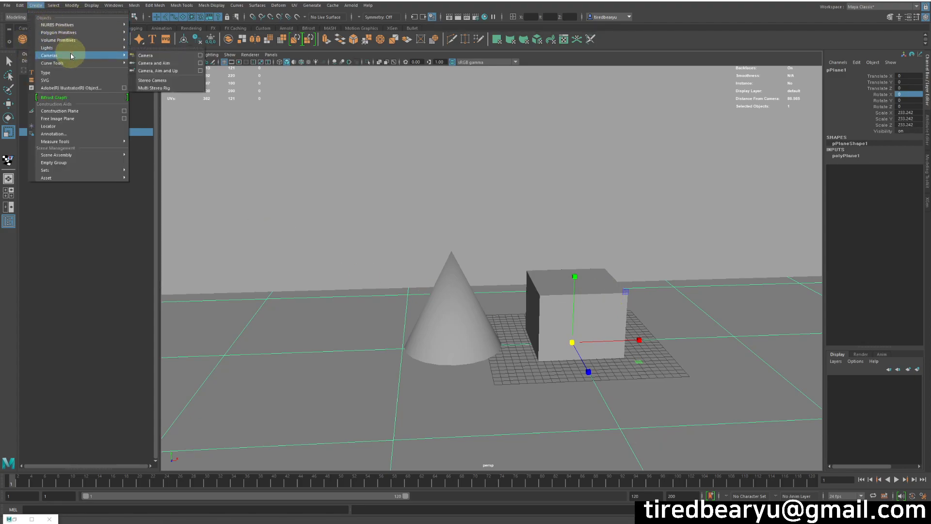
{"action": "left_click", "coordinate": [166, 64]}
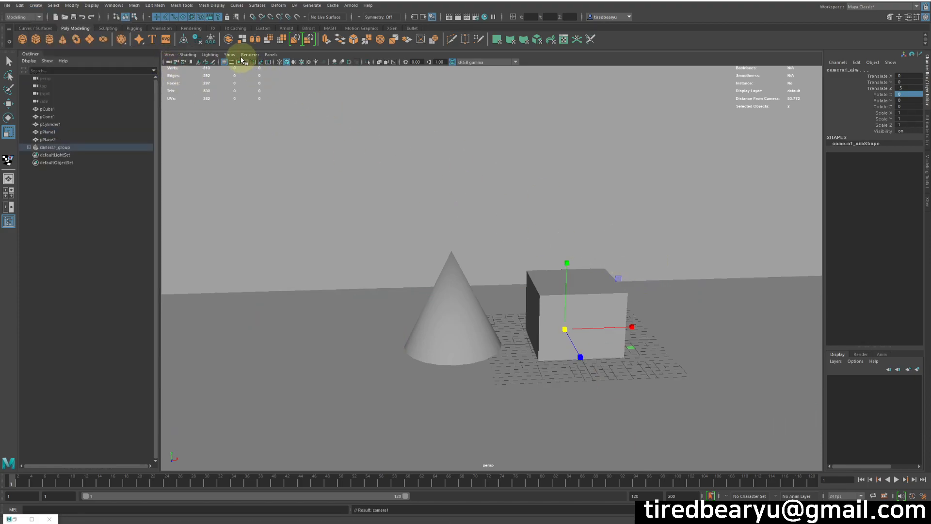
{"action": "left_click_drag", "start_coordinate": [519, 244], "coordinate": [518, 260], "text": "alt"}
{"action": "right_click_drag", "start_coordinate": [517, 260], "coordinate": [420, 216], "text": "alt"}
{"action": "left_click_drag", "start_coordinate": [420, 216], "coordinate": [486, 273], "text": "alt"}
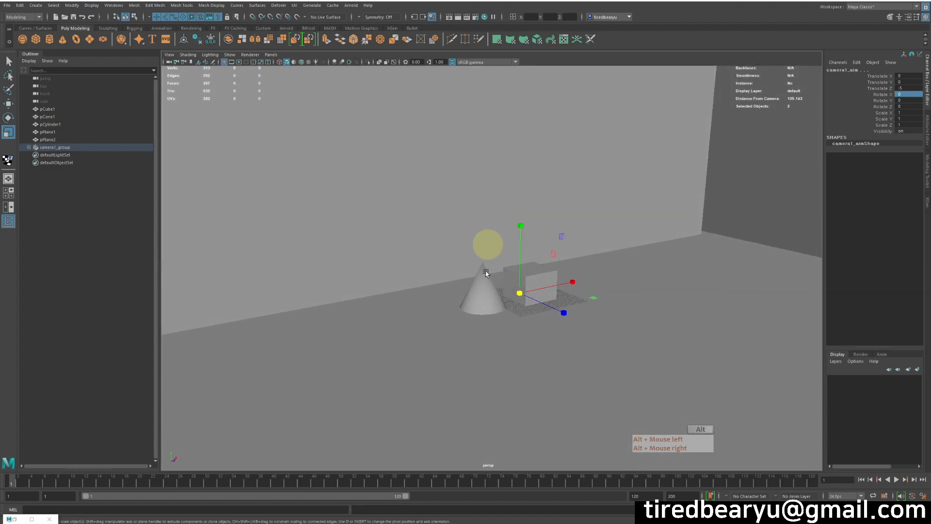
{"action": "left_click", "coordinate": [40, 8]}
{"action": "left_click", "coordinate": [42, 8]}
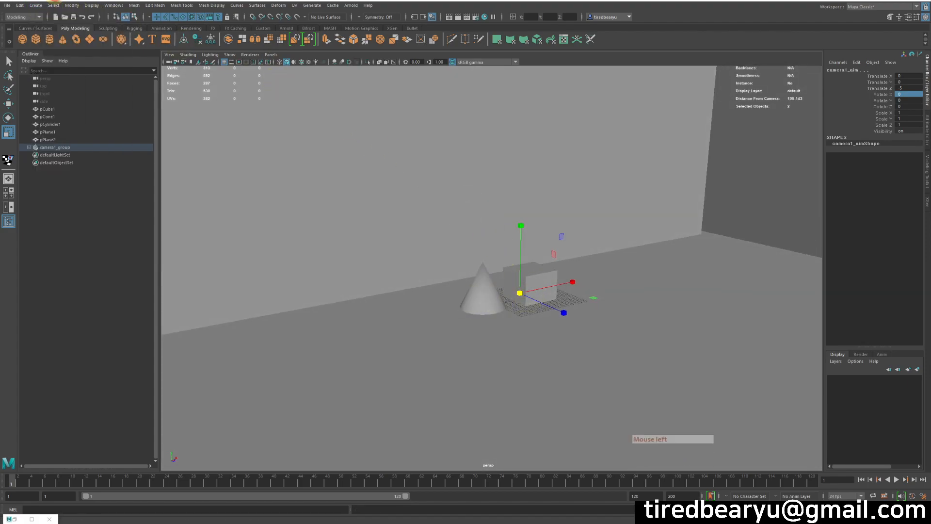
Draw a freehand arc with the Pencil Curve tool in the top view, sweeping around the front of the cone and cube
{"action": "left_click", "coordinate": [46, 28]}
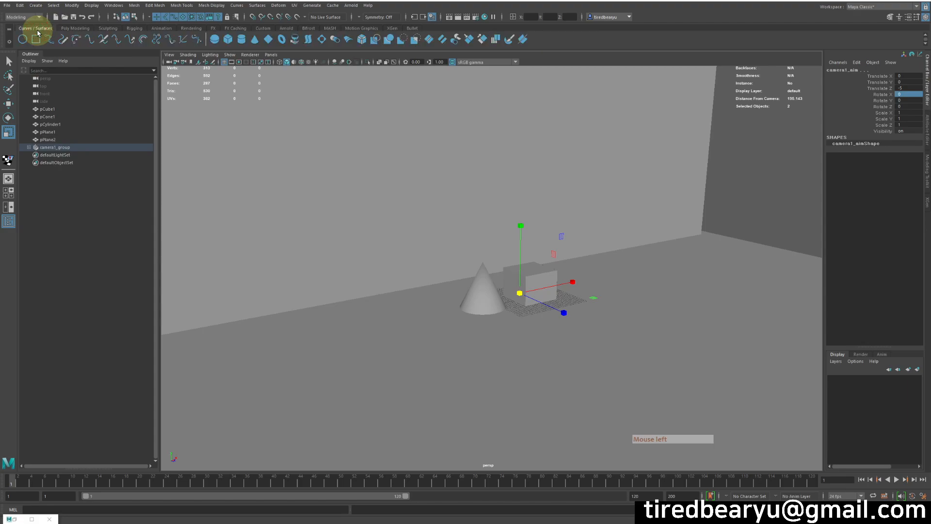
{"action": "left_click", "coordinate": [63, 41]}
{"action": "left_click_drag", "start_coordinate": [588, 253], "coordinate": [394, 245], "text": "alt"}
{"action": "key", "text": "4"}
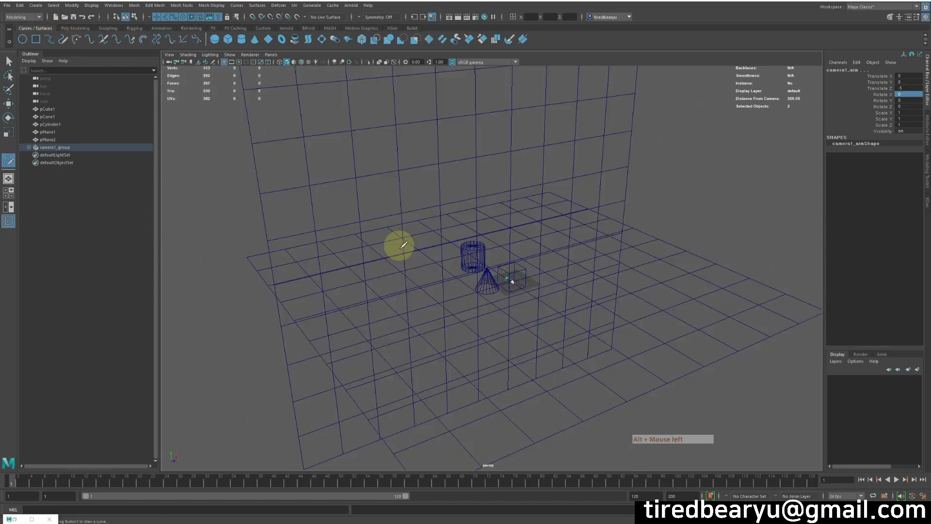
{"action": "key", "text": "5"}
{"action": "left_click_drag", "start_coordinate": [580, 307], "coordinate": [572, 301], "text": "alt"}
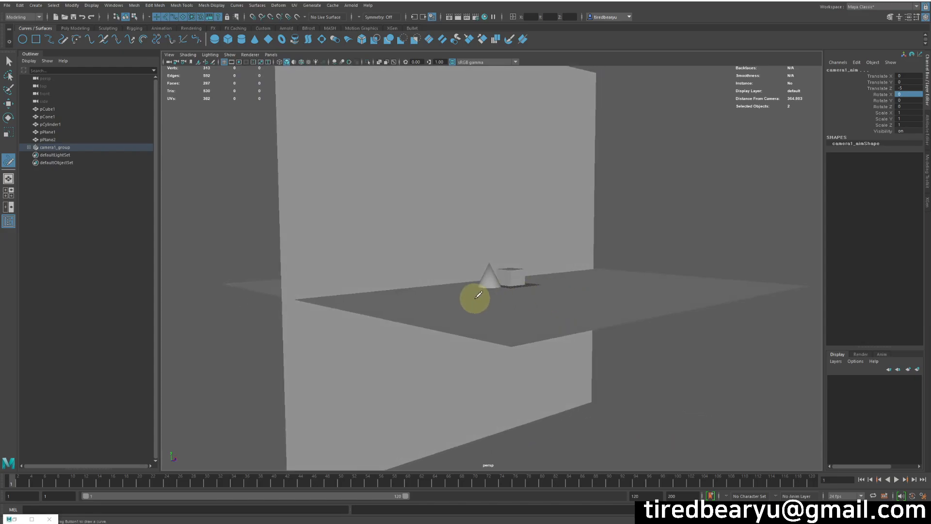
{"action": "key", "text": "space"}
{"action": "key", "text": "space"}
{"action": "key", "text": "4"}
{"action": "right_click_drag", "start_coordinate": [465, 206], "coordinate": [273, 215], "text": "alt"}
{"action": "middle_click_drag", "start_coordinate": [228, 243], "coordinate": [245, 141], "text": "alt"}
{"action": "right_click_drag", "start_coordinate": [291, 145], "coordinate": [249, 150], "text": "alt"}
{"action": "middle_click_drag", "start_coordinate": [325, 307], "coordinate": [328, 253], "text": "alt"}
{"action": "mouse_move", "coordinate": [268, 202]}
{"action": "left_mouse_down"}
{"action": "mouse_move", "coordinate": [310, 307]}
{"action": "mouse_move", "coordinate": [552, 344]}
{"action": "left_mouse_up"}
{"action": "key", "text": "space"}
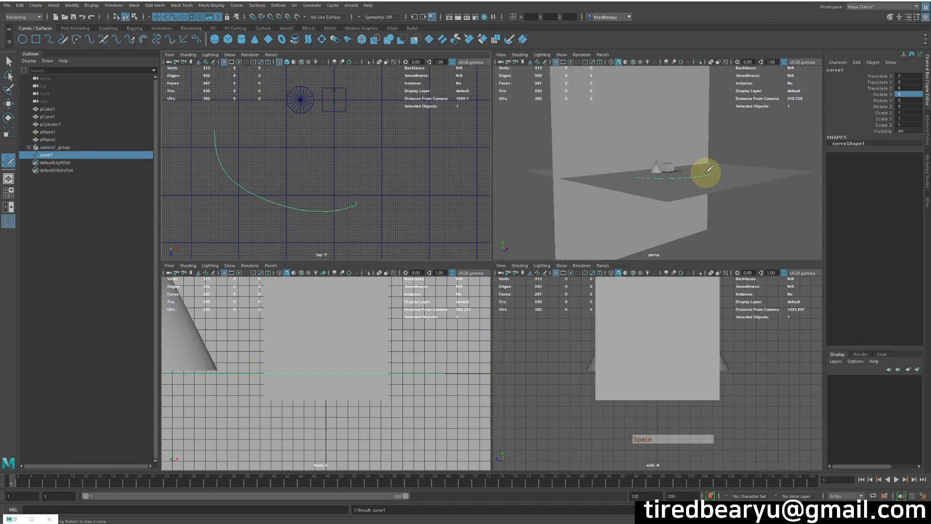
Raise the curve vertically from the floor to well above the cone and cube in the shaded perspective view
{"action": "key", "text": "space"}
{"action": "left_click_drag", "start_coordinate": [684, 214], "coordinate": [667, 227], "text": "alt"}
{"action": "right_click_drag", "start_coordinate": [667, 227], "coordinate": [653, 236], "text": "alt"}
{"action": "key", "text": "4"}
{"action": "mouse_move", "coordinate": [653, 236]}
{"action": "left_mouse_down", "text": "alt"}
{"action": "mouse_move", "coordinate": [605, 245]}
{"action": "mouse_move", "coordinate": [588, 266]}
{"action": "left_mouse_up", "text": "alt"}
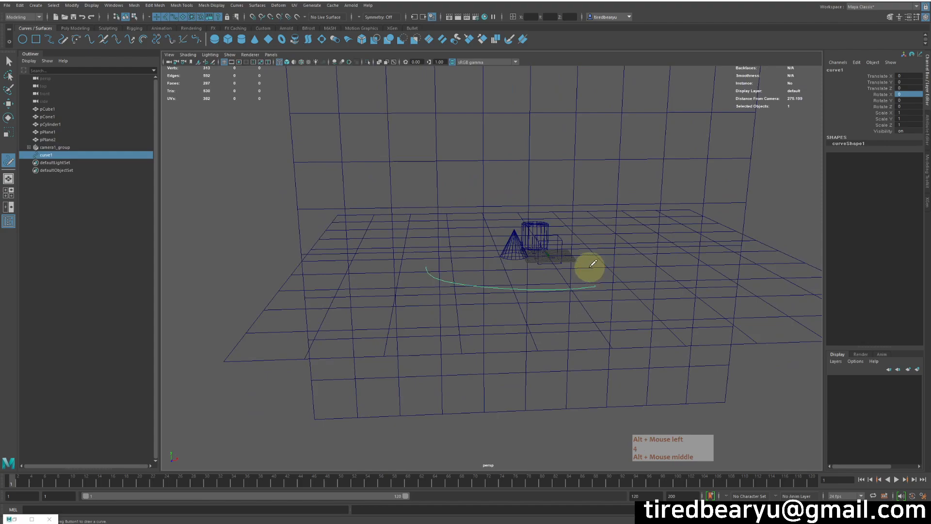
{"action": "key", "text": "w"}
{"action": "key", "text": "5"}
{"action": "left_click_drag", "start_coordinate": [550, 184], "coordinate": [551, 112]}
{"action": "left_click_drag", "start_coordinate": [565, 148], "coordinate": [555, 162], "text": "alt"}
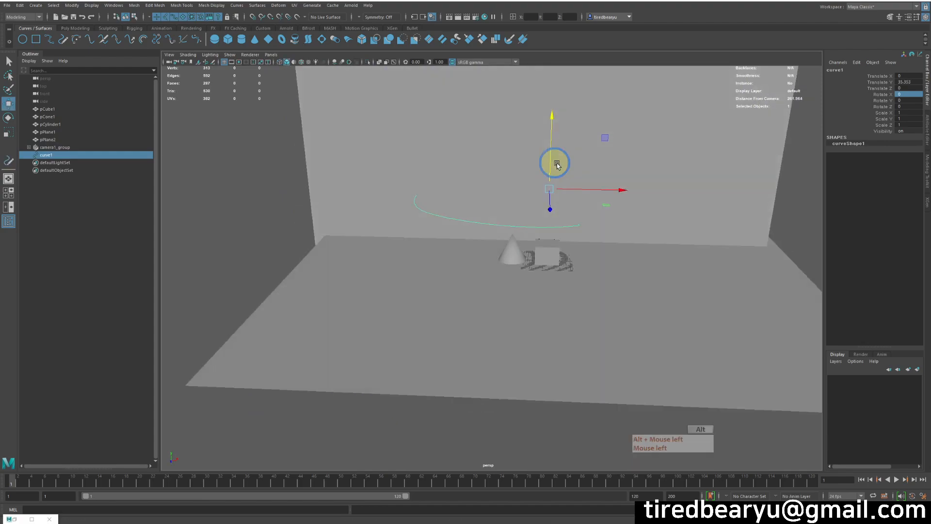
{"action": "right_click_drag", "start_coordinate": [555, 162], "coordinate": [590, 204], "text": "alt"}
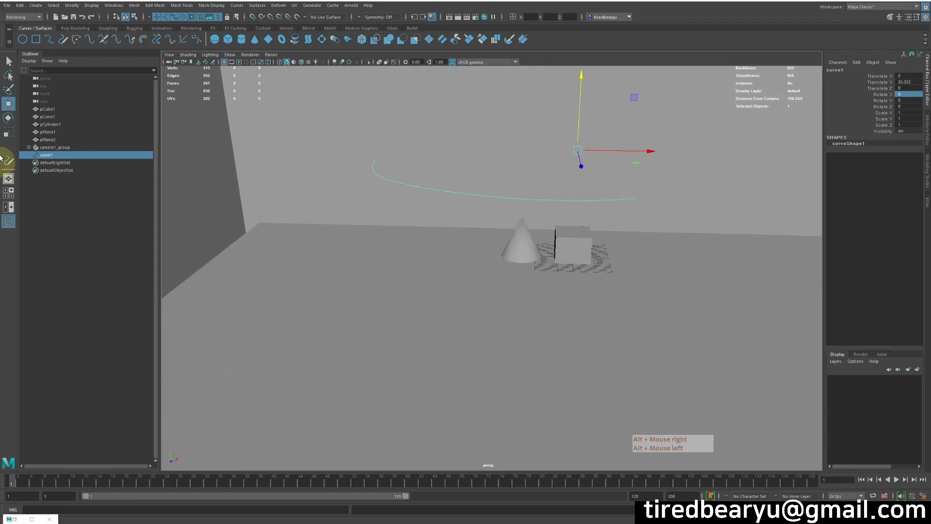
Expand the camera group and select camera1 together with curve1
{"action": "left_click", "coordinate": [30, 147]}
{"action": "left_click", "coordinate": [51, 155]}
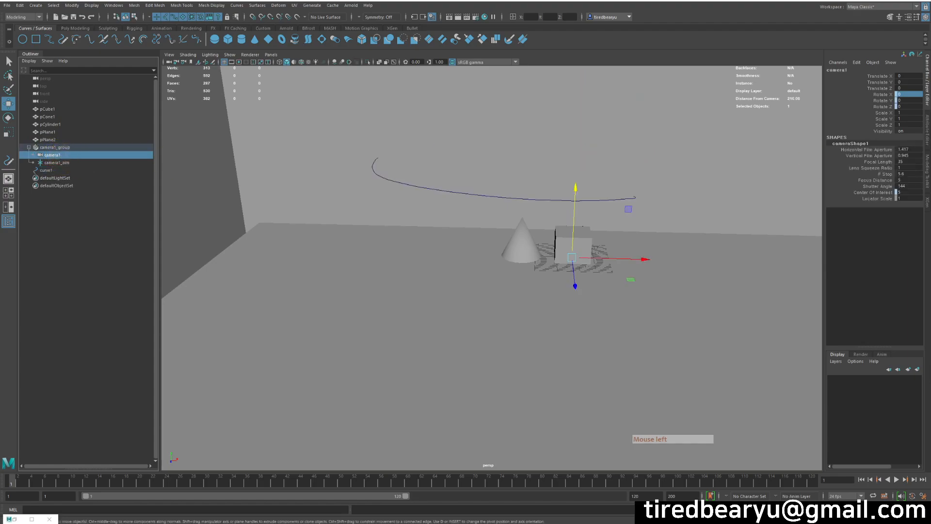
{"action": "left_click", "coordinate": [59, 170], "text": "ctrl"}
{"action": "left_click", "coordinate": [65, 156], "text": "ctrl"}
{"action": "left_click", "coordinate": [71, 155], "text": "ctrl"}
{"action": "left_click_drag", "start_coordinate": [490, 187], "coordinate": [524, 192], "text": "alt"}
{"action": "right_click_drag", "start_coordinate": [524, 192], "coordinate": [474, 146], "text": "alt"}
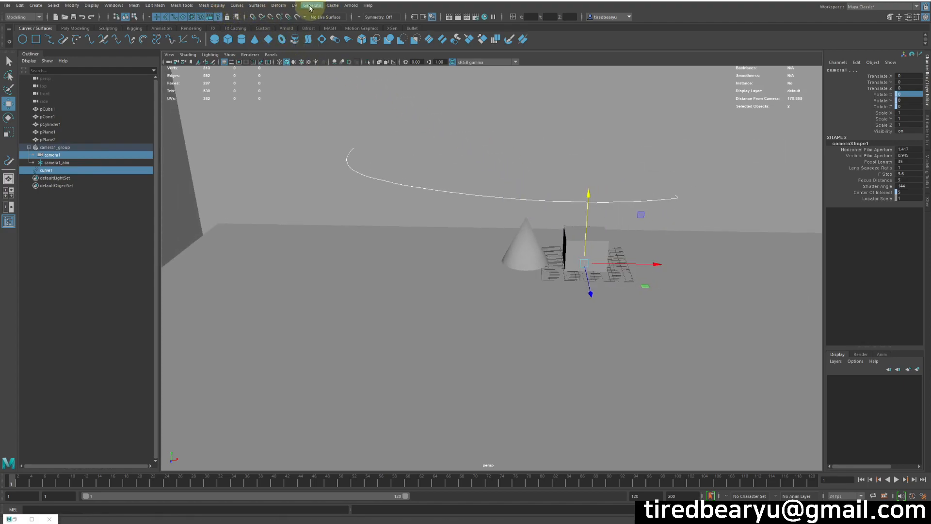
Attach the camera to the curve with Attach to Motion Path from the Rigging menu set, using the Time Slider range and Follow off
{"action": "left_click", "coordinate": [30, 16]}
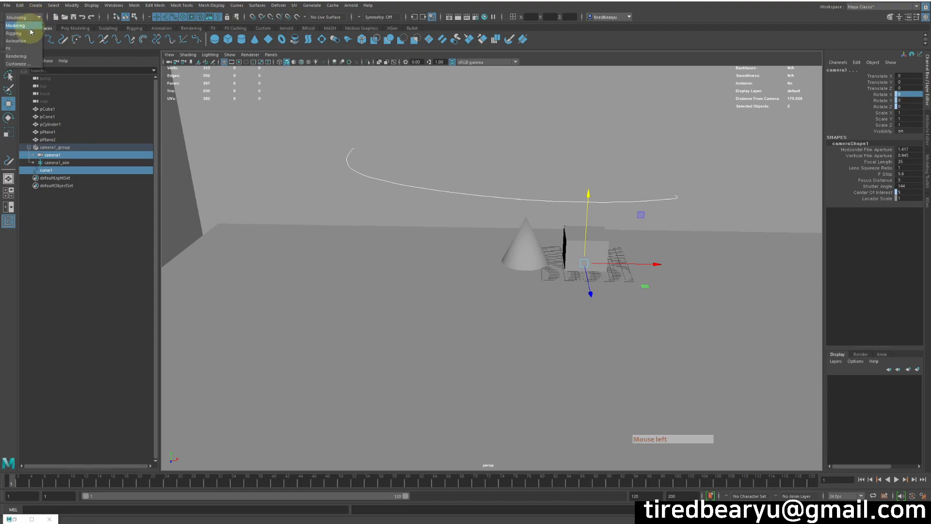
{"action": "left_click", "coordinate": [33, 26]}
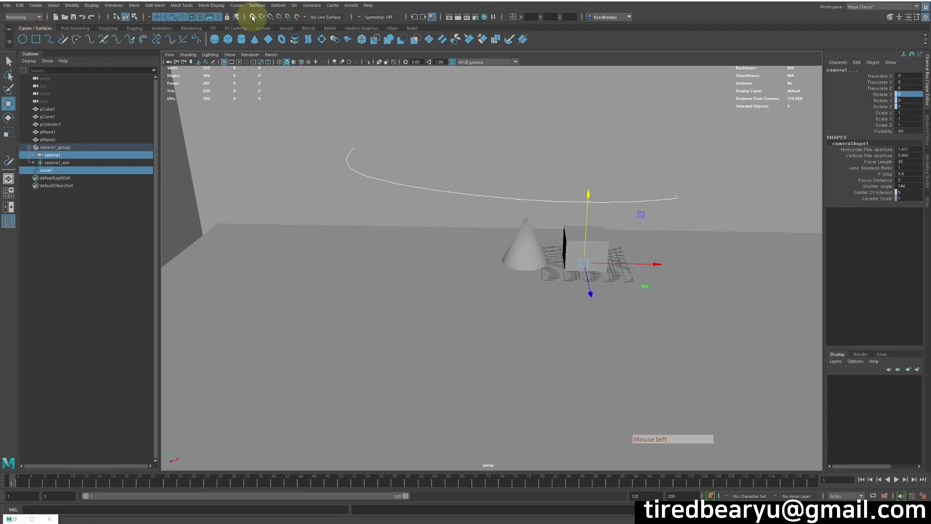
{"action": "left_click", "coordinate": [15, 16]}
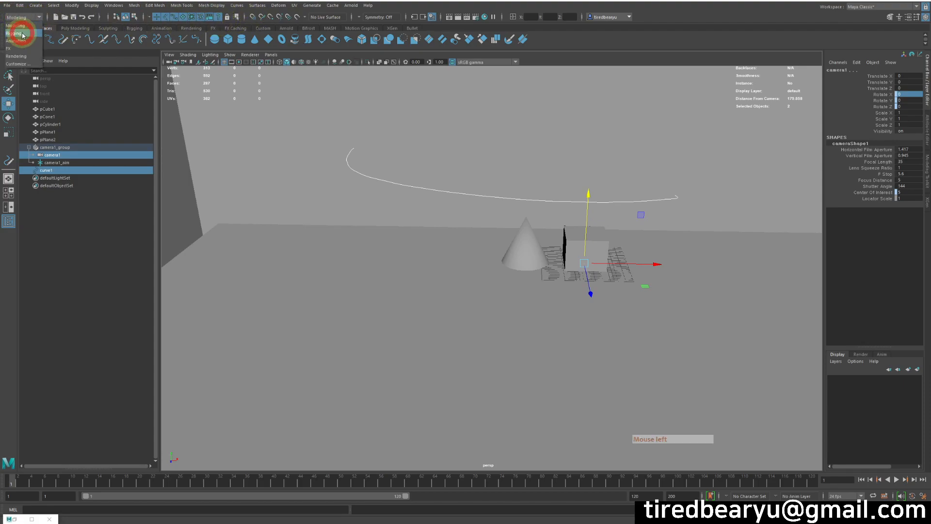
{"action": "left_click", "coordinate": [23, 33]}
{"action": "left_click", "coordinate": [194, 7]}
{"action": "mouse_move", "coordinate": [228, 80]}
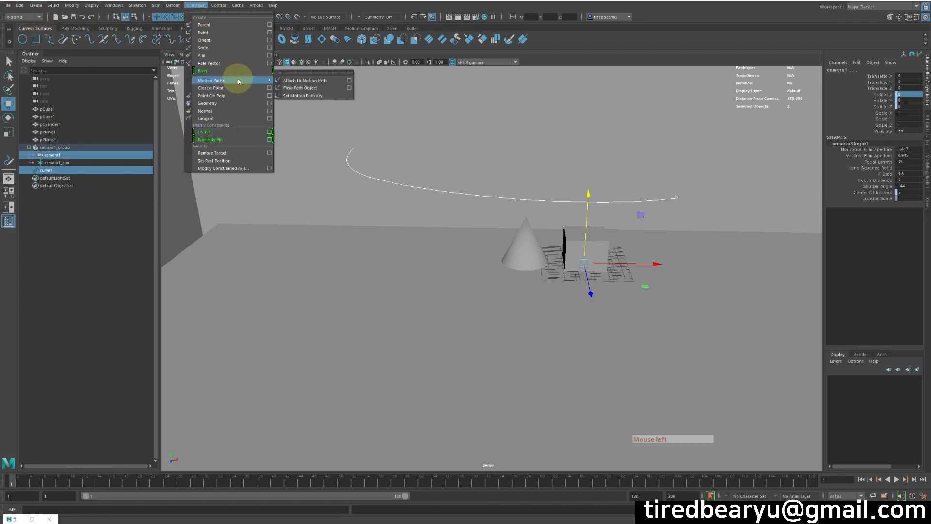
{"action": "left_click", "coordinate": [348, 80]}
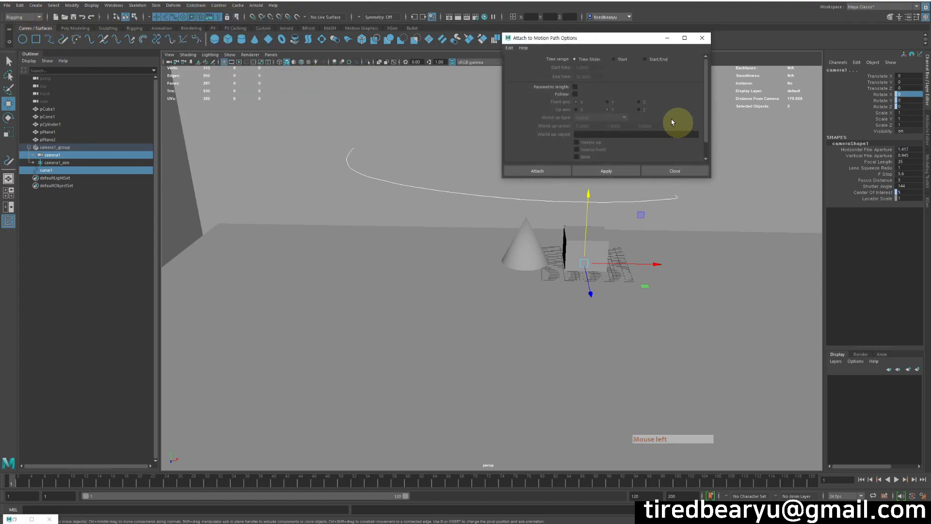
{"action": "left_click", "coordinate": [575, 94]}
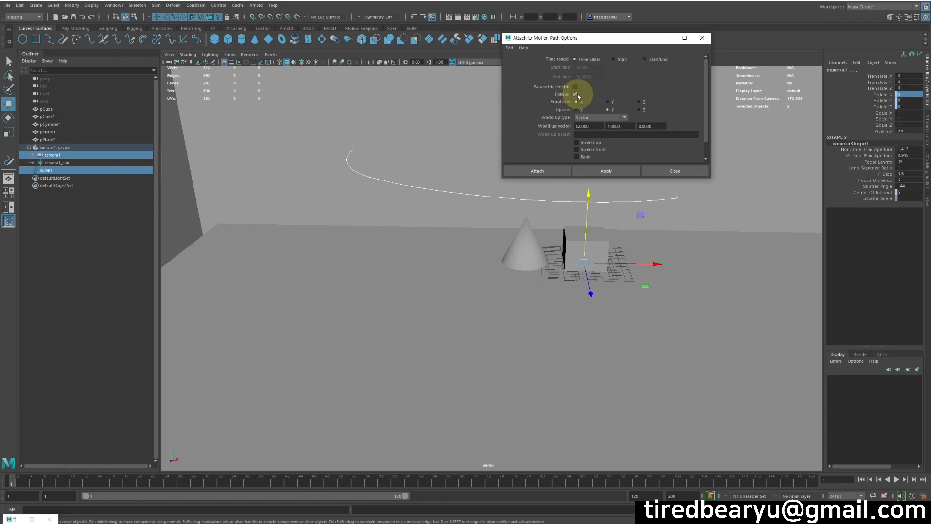
{"action": "left_click", "coordinate": [575, 94]}
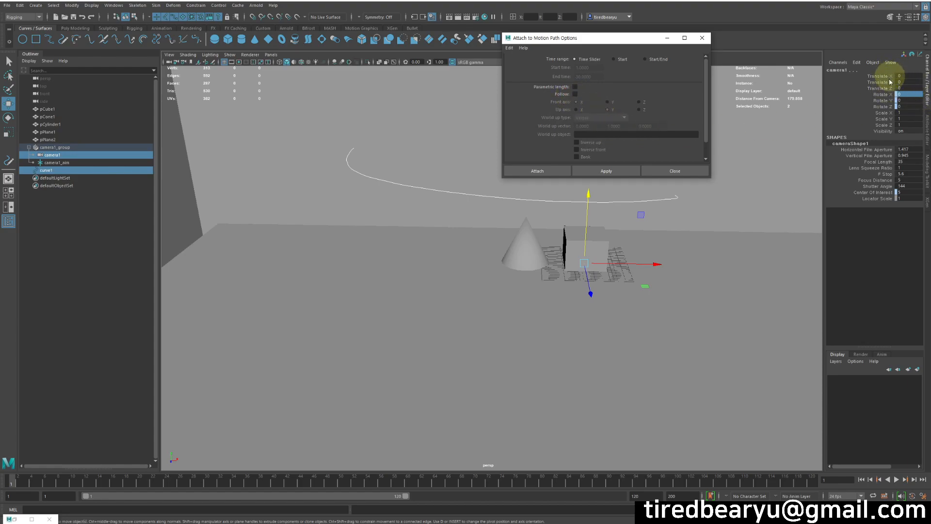
{"action": "left_click", "coordinate": [606, 171]}
{"action": "left_click", "coordinate": [675, 170]}
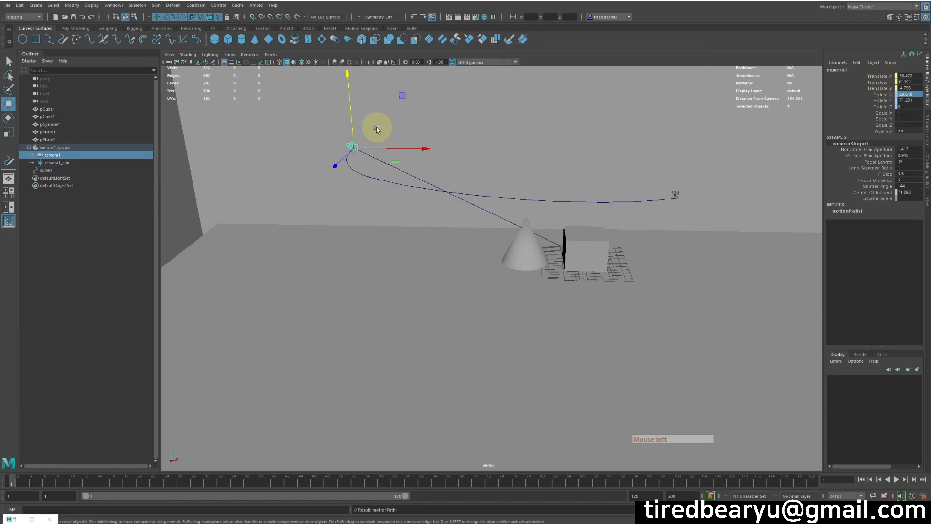
Switch the top viewport to a shaded view through camera1 and scrub the animation between frames 120 and 1
{"action": "left_click_drag", "start_coordinate": [13, 483], "coordinate": [810, 407]}
{"action": "key", "text": "space"}
{"action": "left_click", "coordinate": [276, 57]}
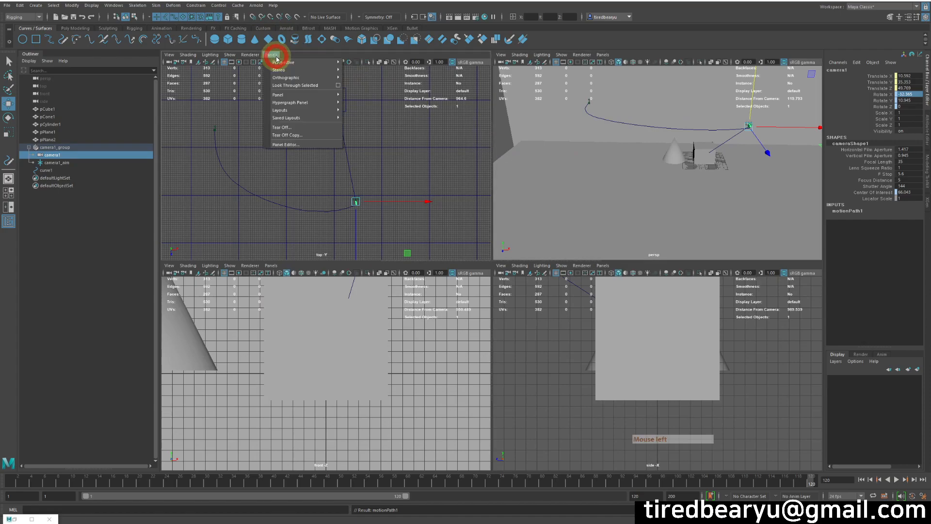
{"action": "left_click", "coordinate": [362, 71]}
{"action": "key", "text": "5"}
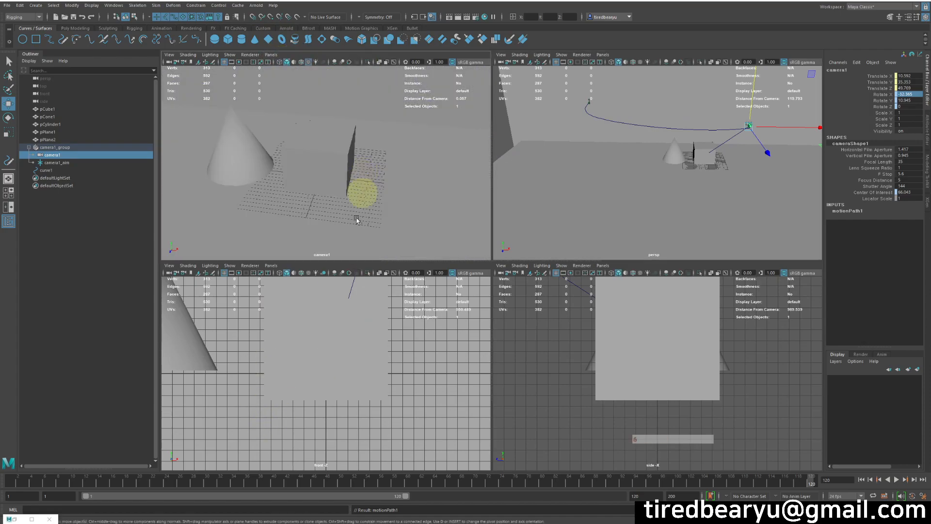
{"action": "mouse_move", "coordinate": [22, 483]}
{"action": "left_mouse_down"}
{"action": "mouse_move", "coordinate": [463, 485]}
{"action": "mouse_move", "coordinate": [748, 443]}
{"action": "mouse_move", "coordinate": [272, 403]}
{"action": "mouse_move", "coordinate": [1, 400]}
{"action": "left_mouse_up"}
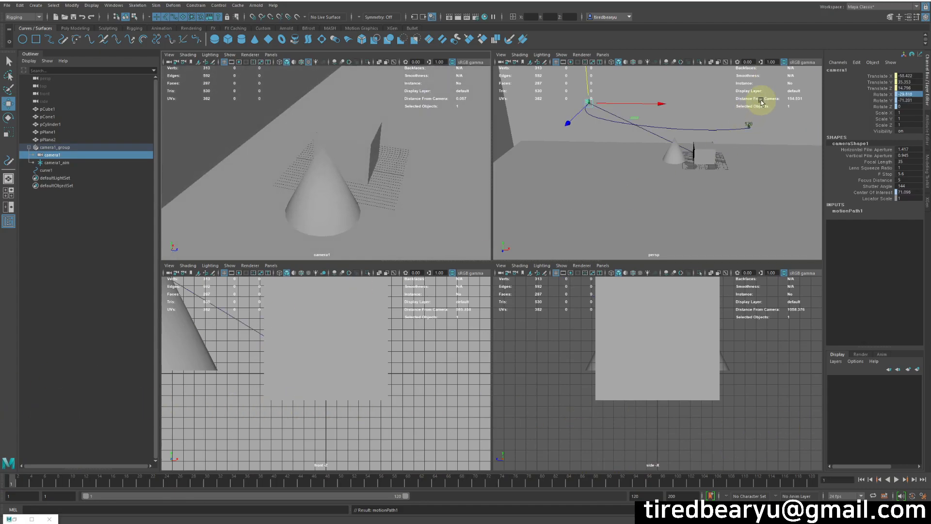
Show curve1's control vertices and lower the ones at the curve end where the camera starts
{"action": "left_click", "coordinate": [746, 128]}
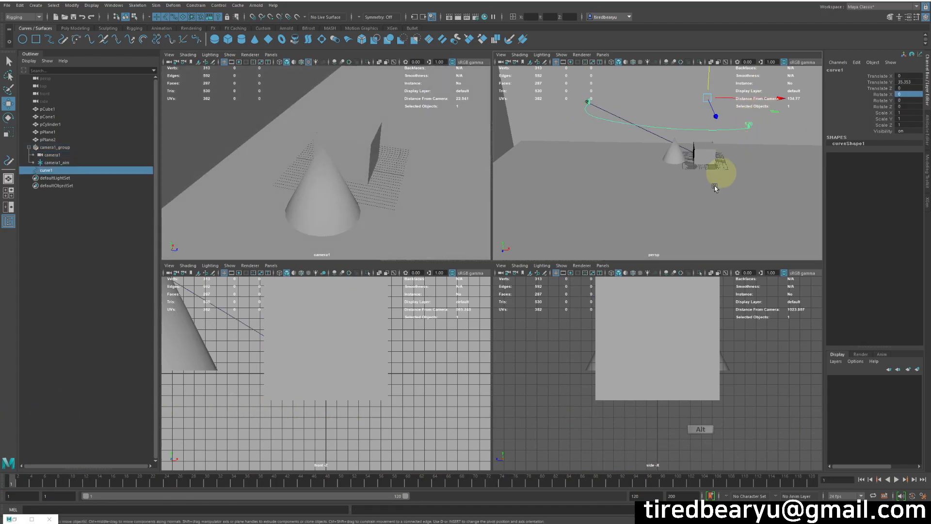
{"action": "key", "text": "space"}
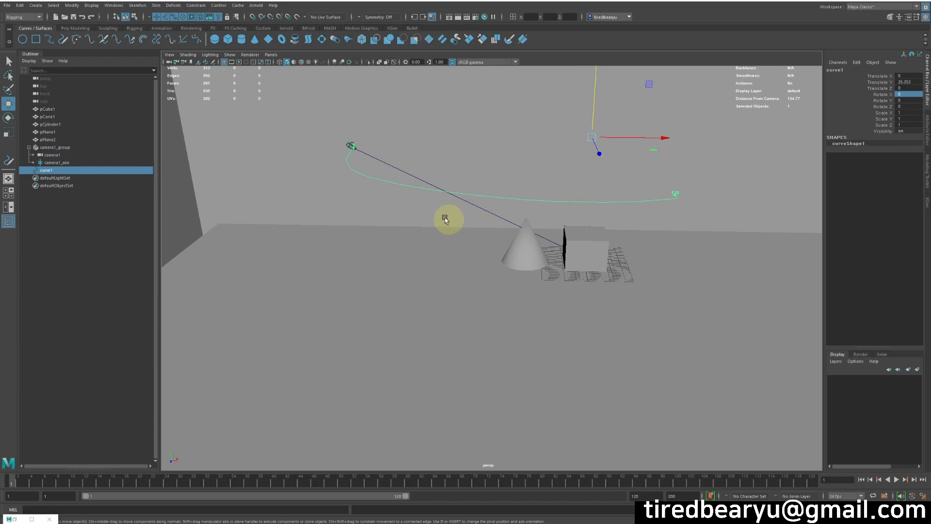
{"action": "right_click_drag", "start_coordinate": [414, 188], "coordinate": [372, 187]}
{"action": "left_click_drag", "start_coordinate": [322, 131], "coordinate": [370, 176]}
{"action": "key", "text": "w"}
{"action": "left_click_drag", "start_coordinate": [353, 92], "coordinate": [352, 127]}
Raise the control vertices along the middle and far part of the curve
{"action": "left_click_drag", "start_coordinate": [509, 156], "coordinate": [619, 227]}
{"action": "left_click_drag", "start_coordinate": [588, 126], "coordinate": [579, 97]}
{"action": "key", "text": "space"}
{"action": "key", "text": "q"}
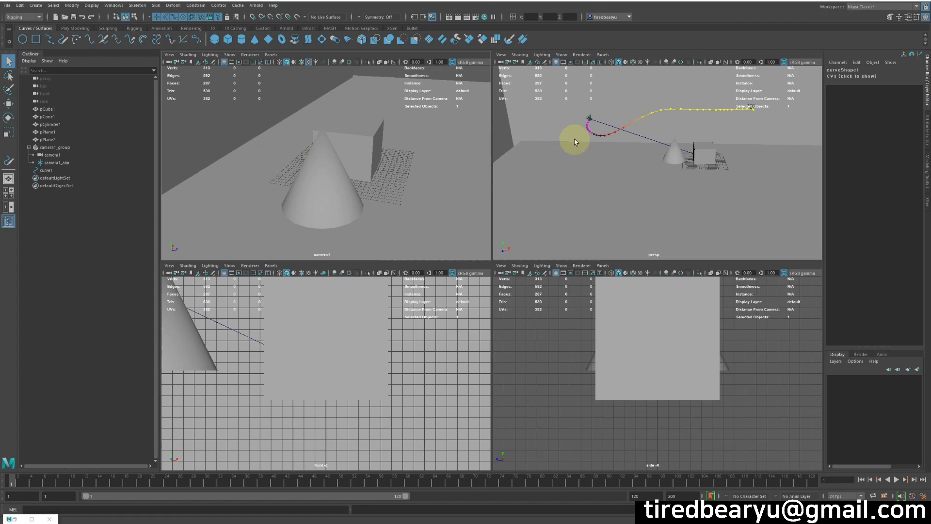
Return curve1 to object mode and rotate the whole curve about 41 degrees around the Y axis
{"action": "key", "text": "F8"}
{"action": "right_click_drag", "start_coordinate": [658, 136], "coordinate": [685, 124]}
{"action": "left_click", "coordinate": [640, 116]}
{"action": "left_click", "coordinate": [643, 118]}
{"action": "key", "text": "e"}
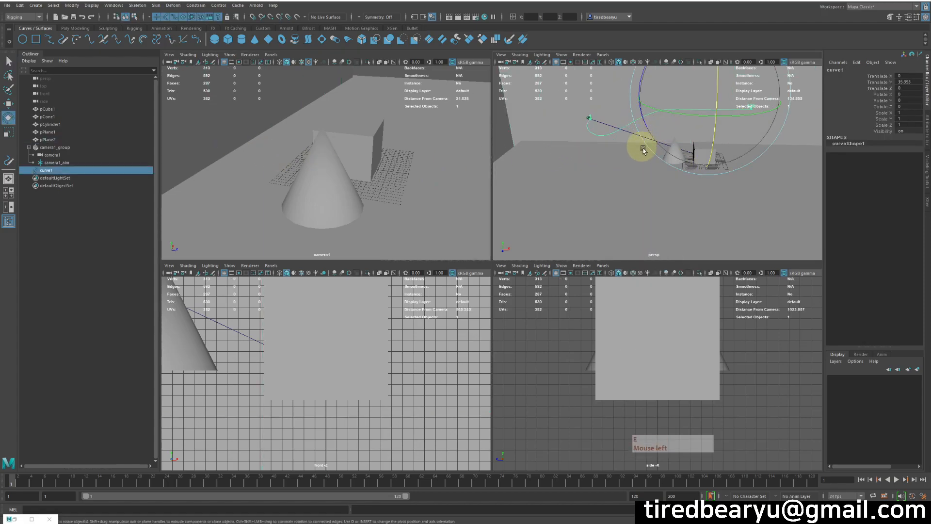
{"action": "left_click_drag", "start_coordinate": [697, 117], "coordinate": [758, 114]}
{"action": "key", "text": "space"}
{"action": "key", "text": "space"}
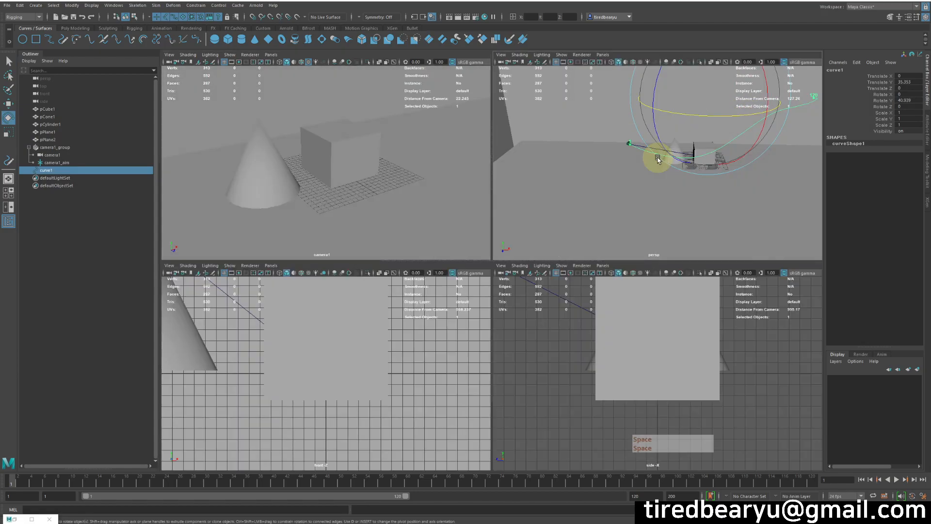
Scrub the timeline to check the camera's travel along the reshaped curve in the perspective and camera1 views
{"action": "key", "text": "q"}
{"action": "key", "text": "space"}
{"action": "left_click_drag", "start_coordinate": [24, 482], "coordinate": [221, 485]}
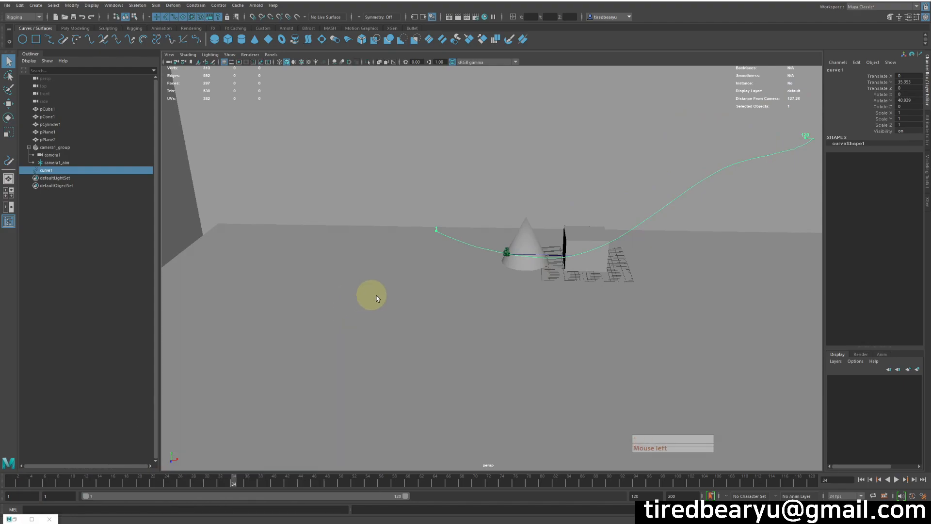
{"action": "key", "text": "space"}
{"action": "left_click_drag", "start_coordinate": [41, 481], "coordinate": [234, 485]}
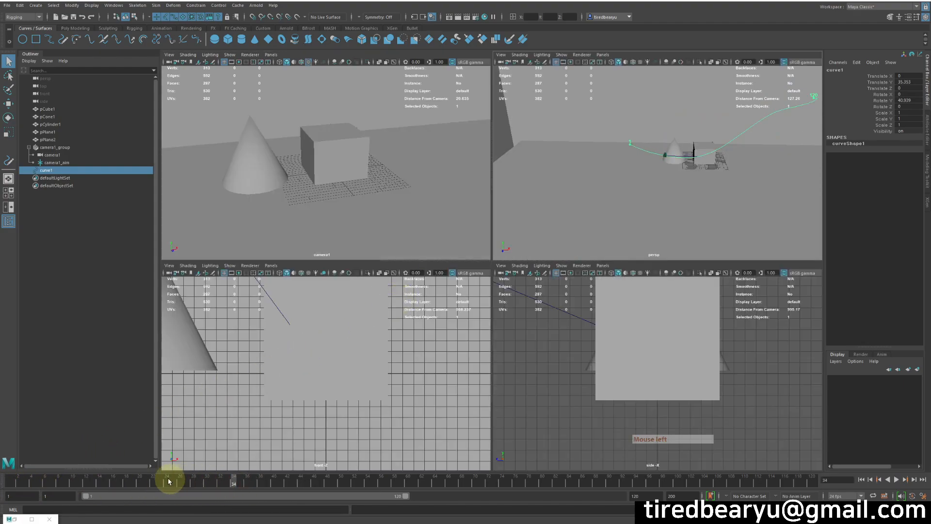
{"action": "left_click_drag", "start_coordinate": [20, 479], "coordinate": [334, 483]}
{"action": "left_click", "coordinate": [381, 175]}
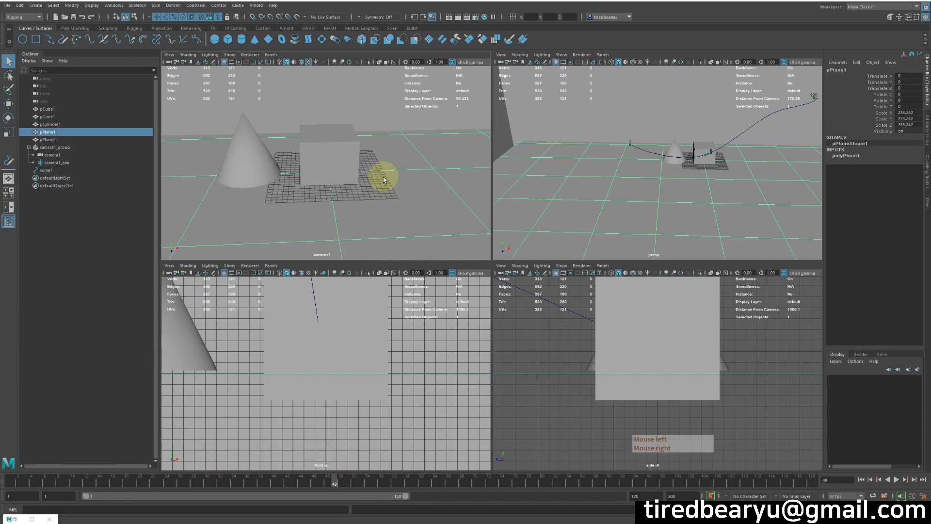
{"action": "left_click_drag", "start_coordinate": [21, 483], "coordinate": [1, 410]}
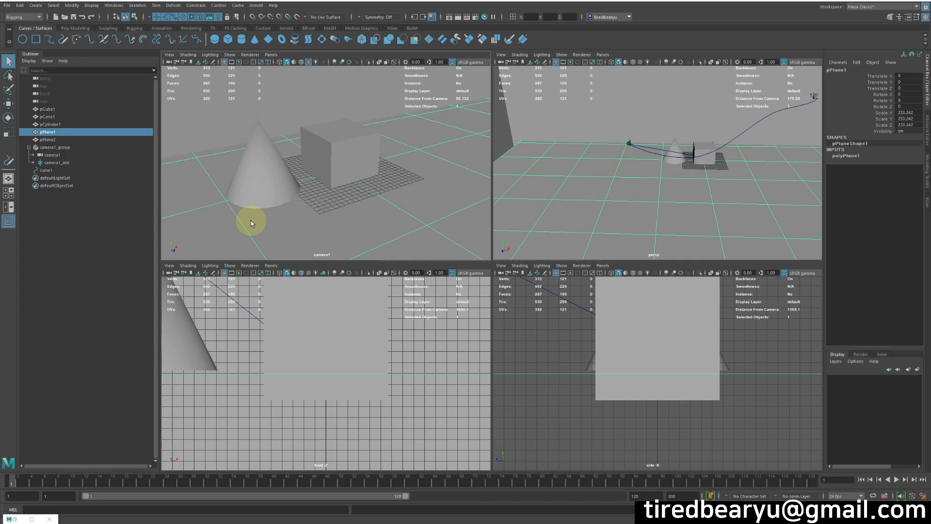
Select the floor plane, cone, cube, wall plane and cylinder together
{"action": "left_click", "coordinate": [347, 133]}
{"action": "left_click_drag", "start_coordinate": [242, 95], "coordinate": [217, 128]}
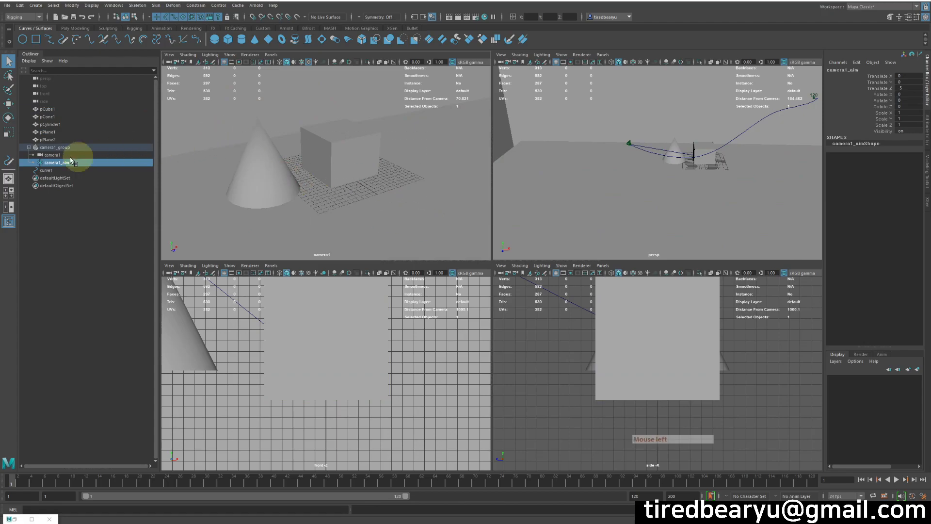
{"action": "left_click", "coordinate": [286, 162]}
{"action": "left_click", "coordinate": [266, 165], "text": "shift"}
{"action": "left_click", "coordinate": [361, 147], "text": "shift"}
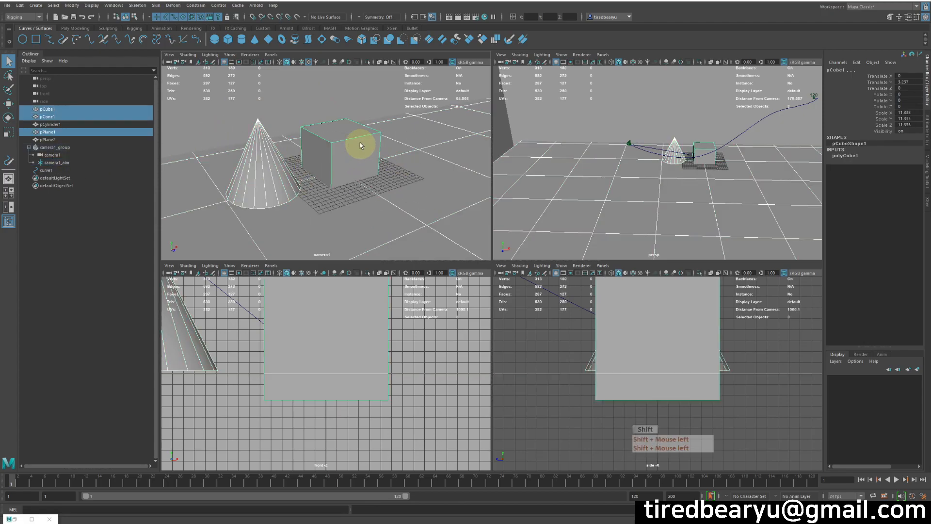
{"action": "left_click", "coordinate": [364, 100], "text": "shift"}
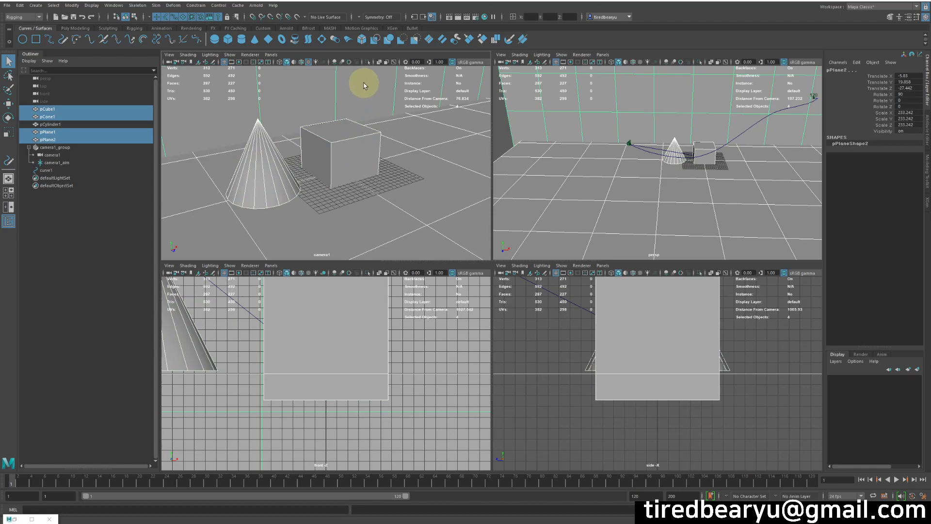
{"action": "left_click", "coordinate": [91, 125], "text": "ctrl"}
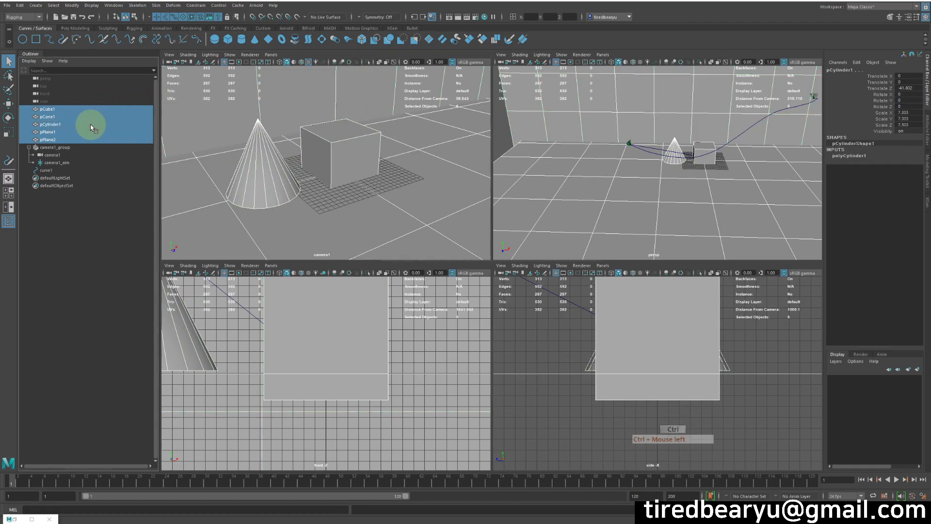
Move the cylinder behind the cone and cube to about X -6.6, Z -15.4, and stretch its Y scale to about 16.55
{"action": "left_click", "coordinate": [89, 125]}
{"action": "key", "text": "w"}
{"action": "left_click_drag", "start_coordinate": [291, 118], "coordinate": [324, 171]}
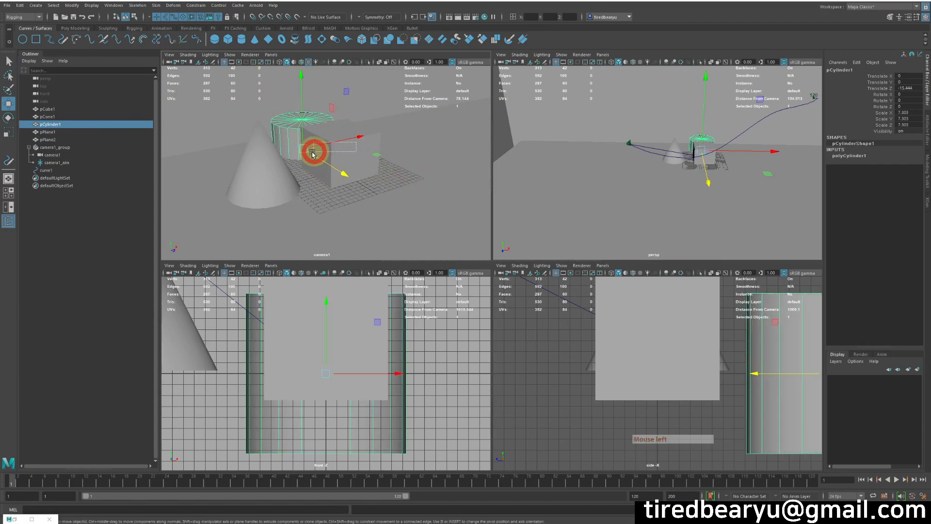
{"action": "left_click_drag", "start_coordinate": [387, 139], "coordinate": [318, 140]}
{"action": "key", "text": "r"}
{"action": "left_click_drag", "start_coordinate": [275, 85], "coordinate": [305, 69]}
{"action": "key", "text": "q"}
{"action": "left_click", "coordinate": [212, 97]}
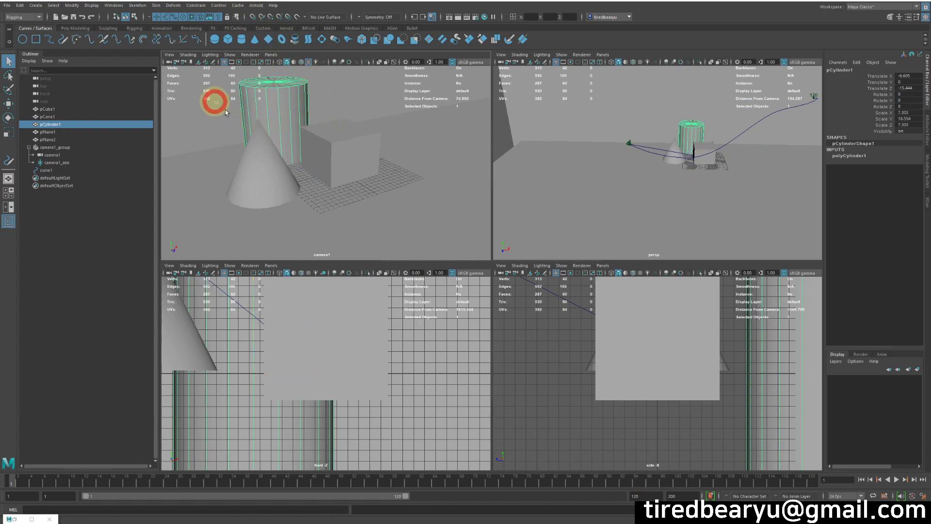
Combine the cube, cone, cylinder and both planes into one mesh with the Modeling menu set's Combine, and delete its history
{"action": "left_click", "coordinate": [73, 163]}
{"action": "left_click_drag", "start_coordinate": [58, 141], "coordinate": [58, 108]}
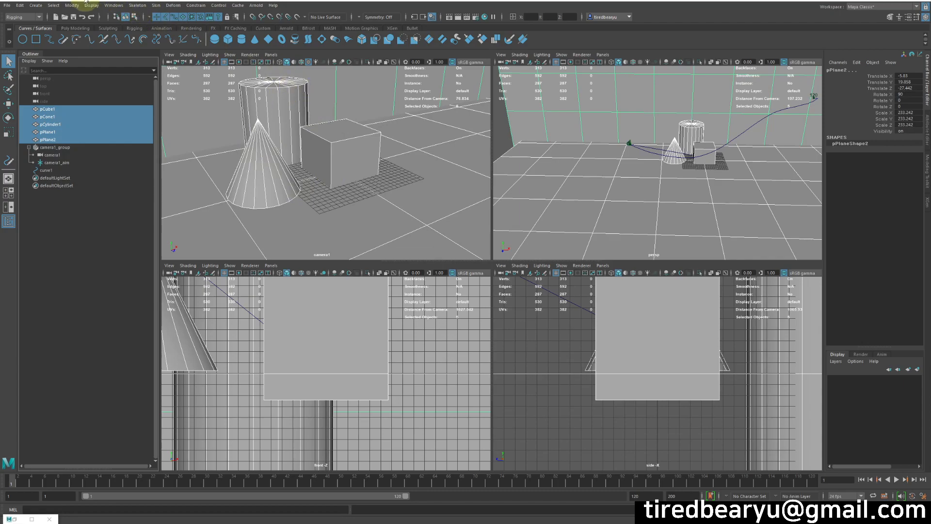
{"action": "left_click", "coordinate": [112, 6]}
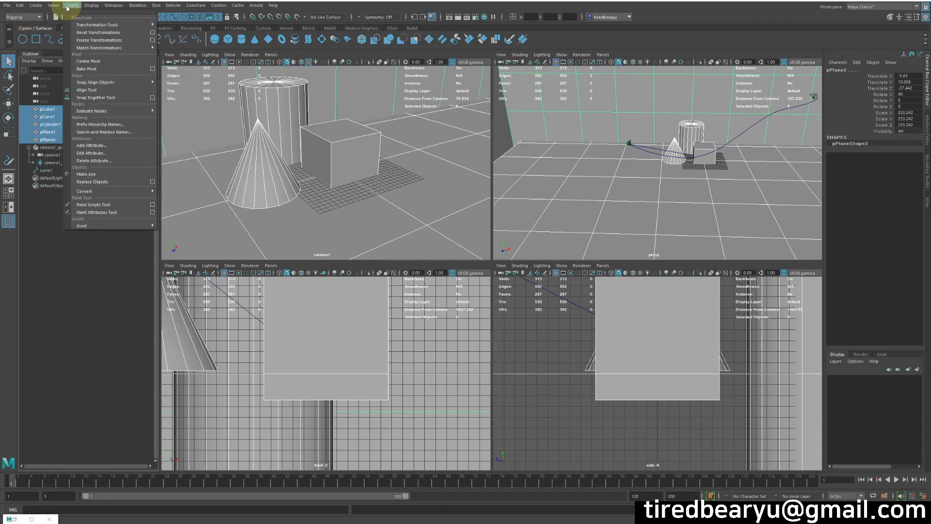
{"action": "mouse_move", "coordinate": [54, 5]}
{"action": "left_click", "coordinate": [36, 7]}
{"action": "left_click", "coordinate": [23, 18]}
{"action": "left_click", "coordinate": [24, 26]}
{"action": "left_click", "coordinate": [135, 6]}
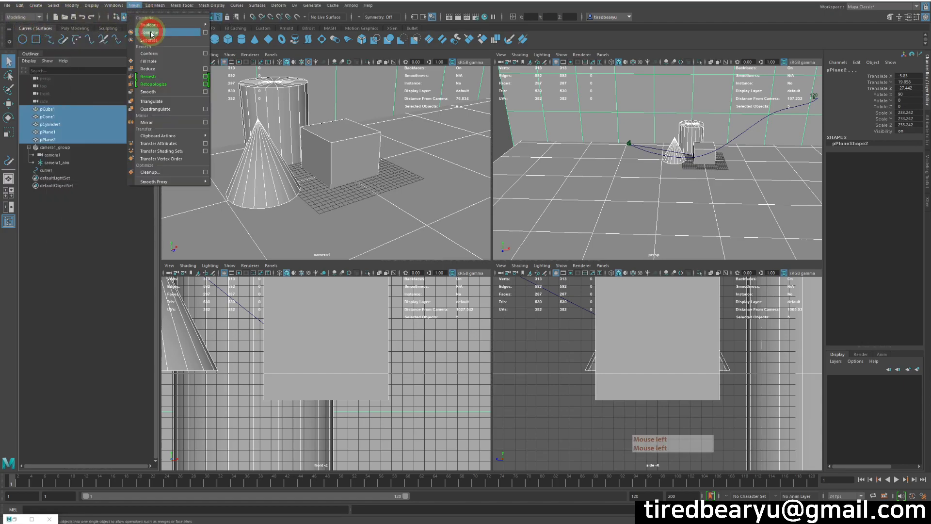
{"action": "left_click", "coordinate": [146, 30]}
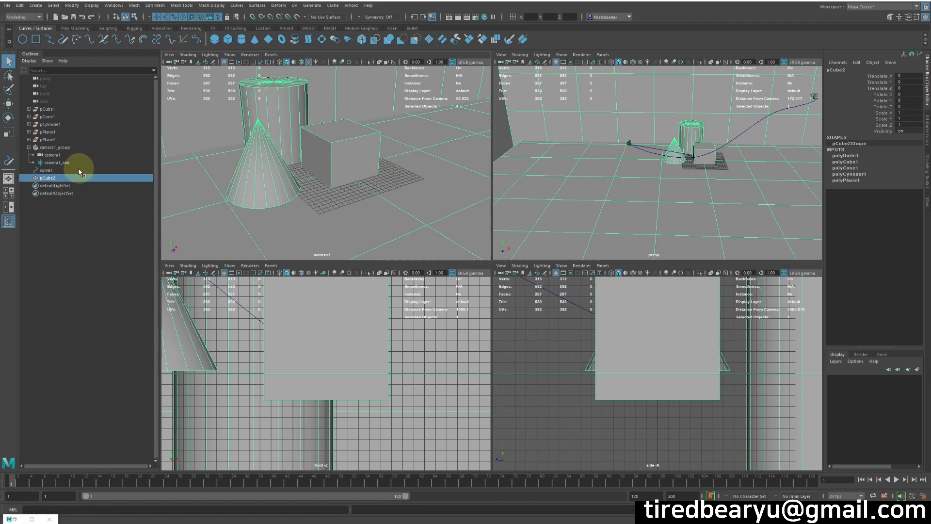
{"action": "key", "text": "shift+alt+d"}
{"action": "left_click", "coordinate": [72, 189]}
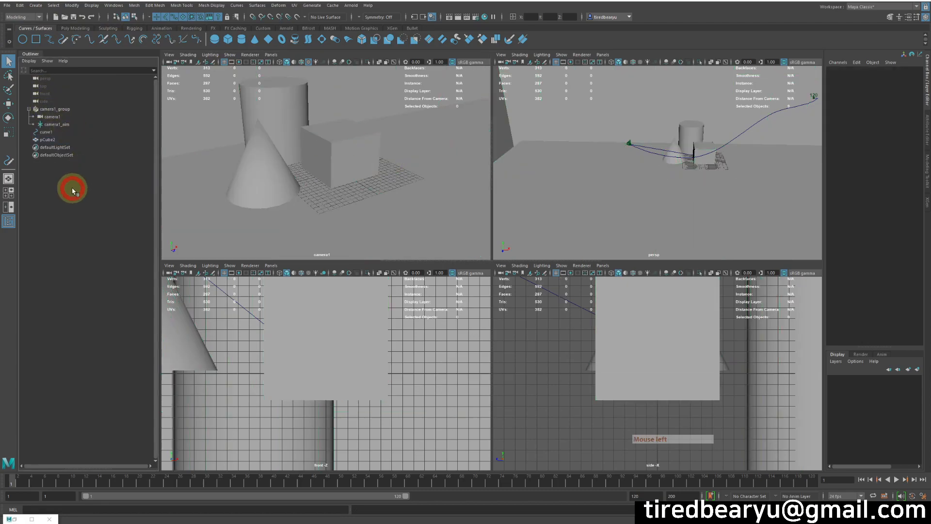
Assign a new Surface Shader material to the combined mesh and set its Out Color to white
{"action": "left_click", "coordinate": [69, 139]}
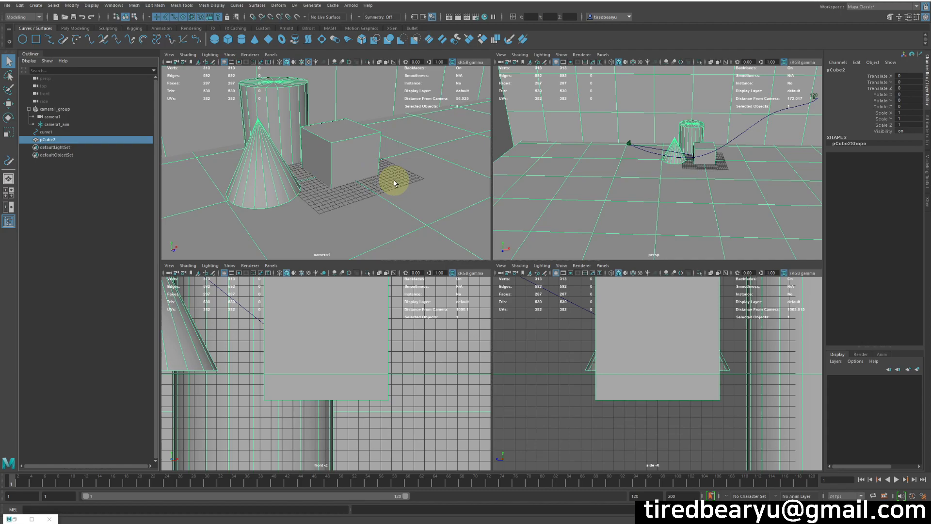
{"action": "right_click", "coordinate": [426, 165]}
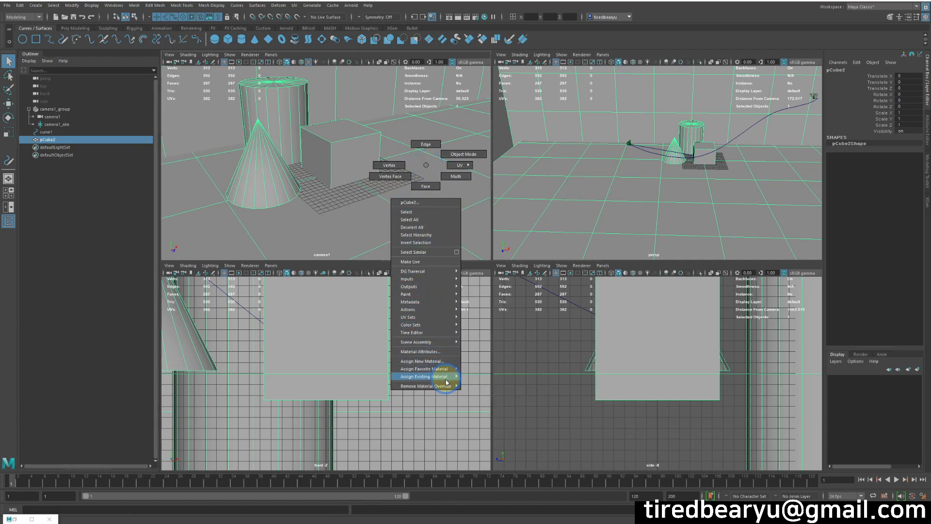
{"action": "mouse_move", "coordinate": [448, 373]}
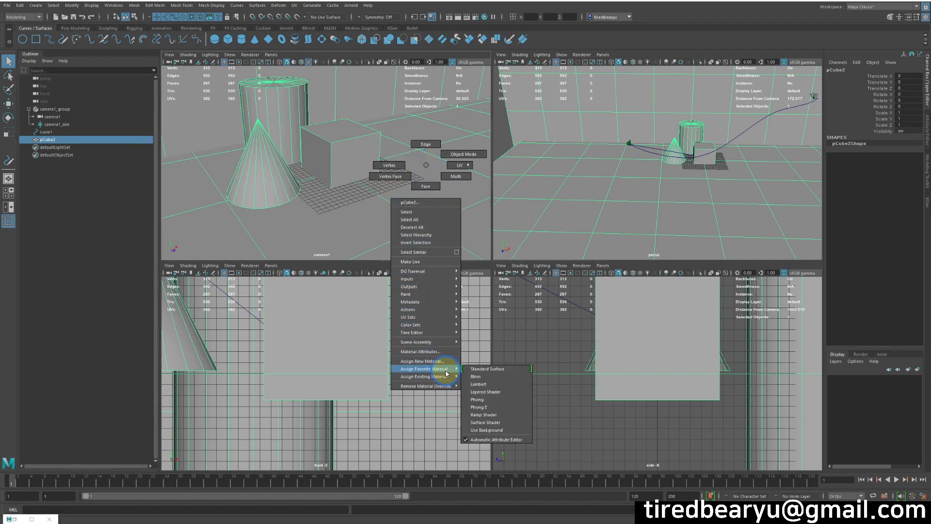
{"action": "left_click", "coordinate": [478, 424]}
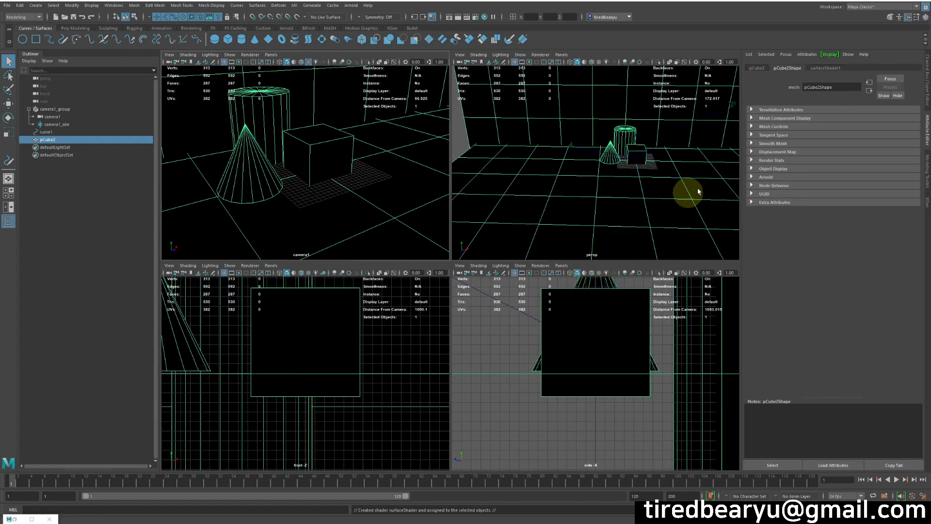
{"action": "left_click", "coordinate": [828, 67]}
{"action": "left_click_drag", "start_coordinate": [852, 157], "coordinate": [921, 165]}
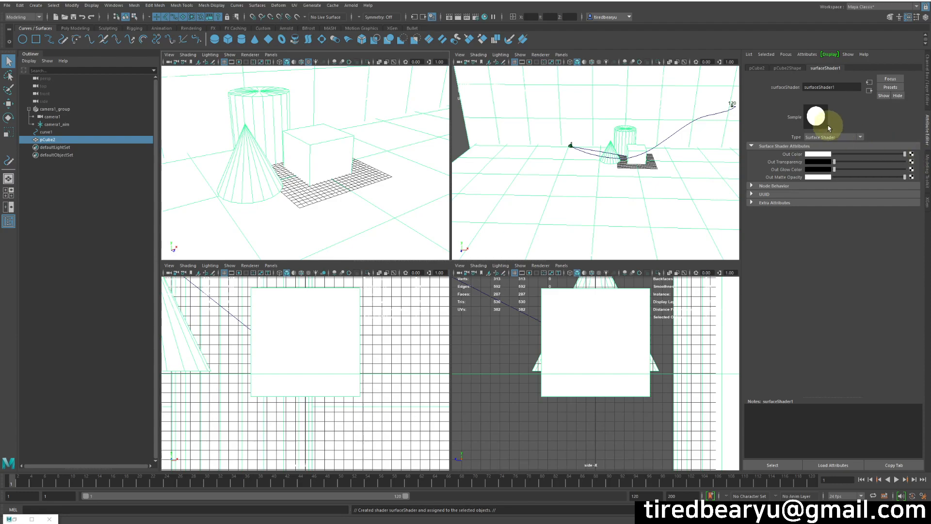
Connect a File texture to the surface shader's Out Color and load AA_BG.jpg as its image
{"action": "left_click", "coordinate": [910, 155]}
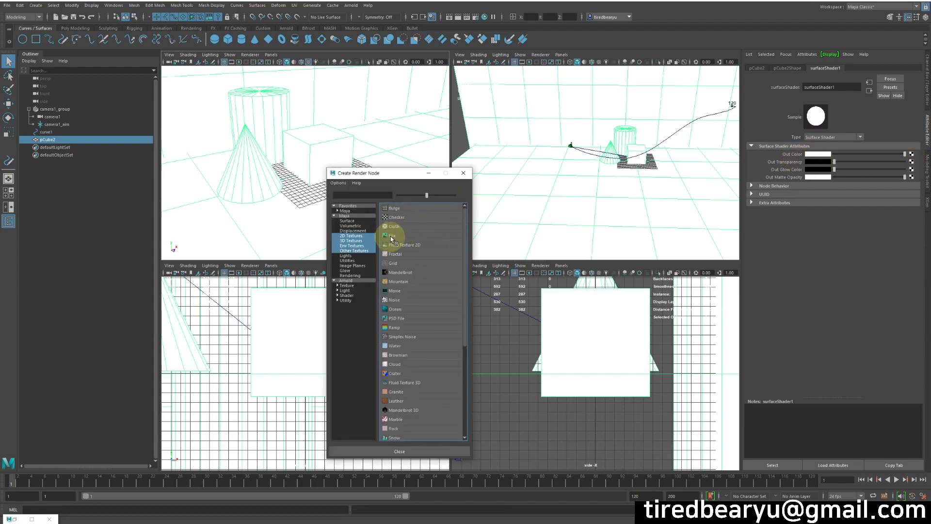
{"action": "left_click", "coordinate": [391, 238]}
{"action": "left_click", "coordinate": [913, 172]}
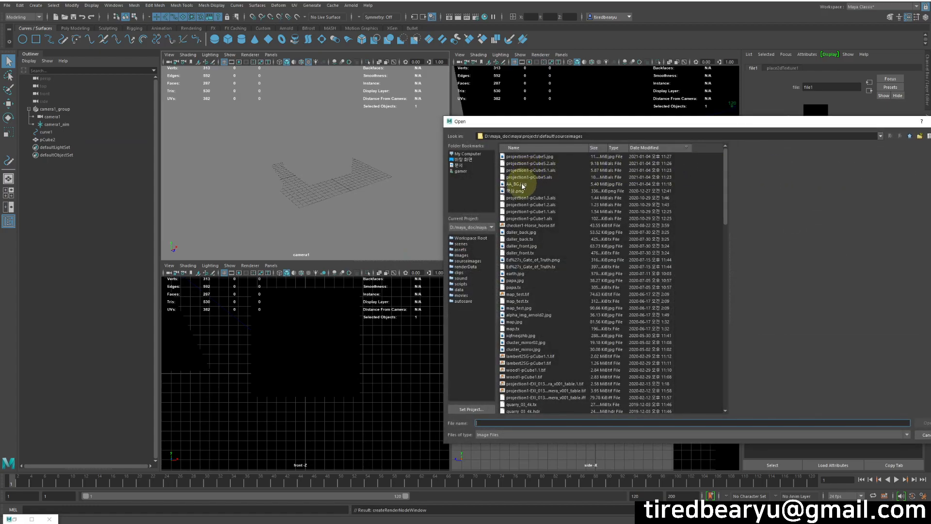
{"action": "left_click", "coordinate": [523, 184]}
{"action": "double_click", "coordinate": [522, 184]}
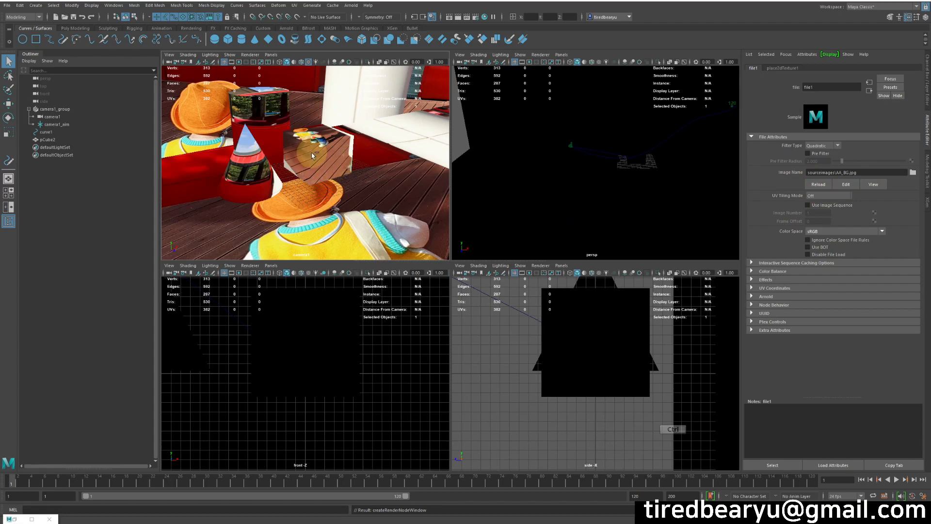
Undo the image loading and the File texture connection on the surface shader
{"action": "key", "text": "ctrl+z"}
{"action": "left_click", "coordinate": [917, 173]}
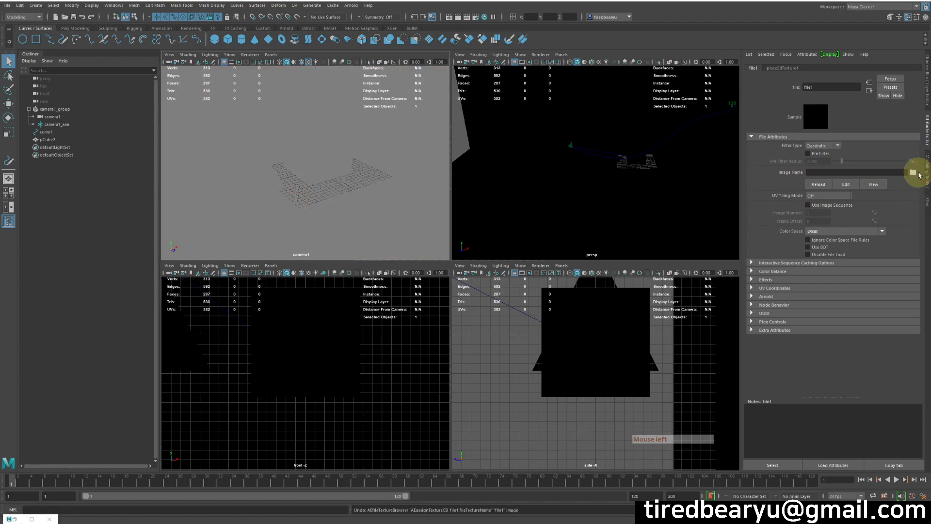
{"action": "left_click", "coordinate": [912, 172]}
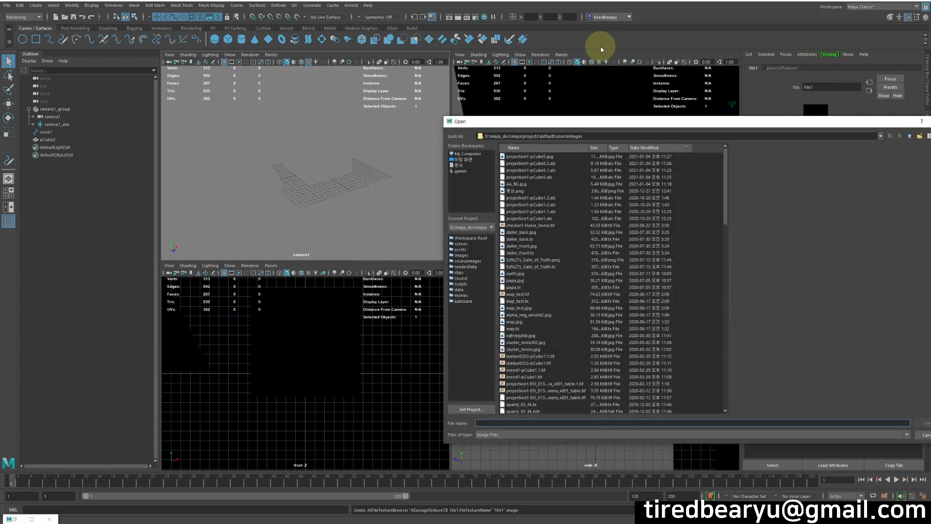
{"action": "key", "text": "ctrl+z"}
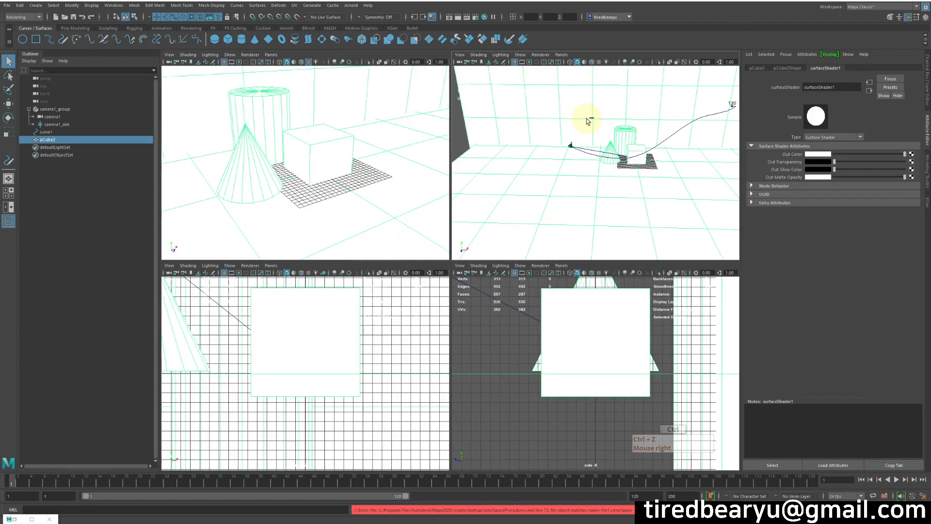
Connect a File texture created as a projection to the surface shader's Out Color, loading AA_BG.jpg as its image
{"action": "left_click", "coordinate": [911, 154]}
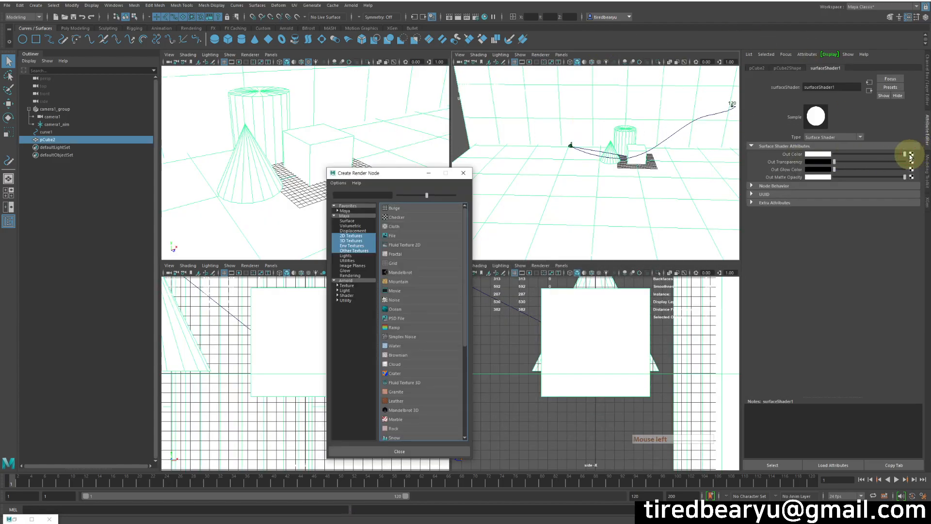
{"action": "right_click", "coordinate": [393, 235]}
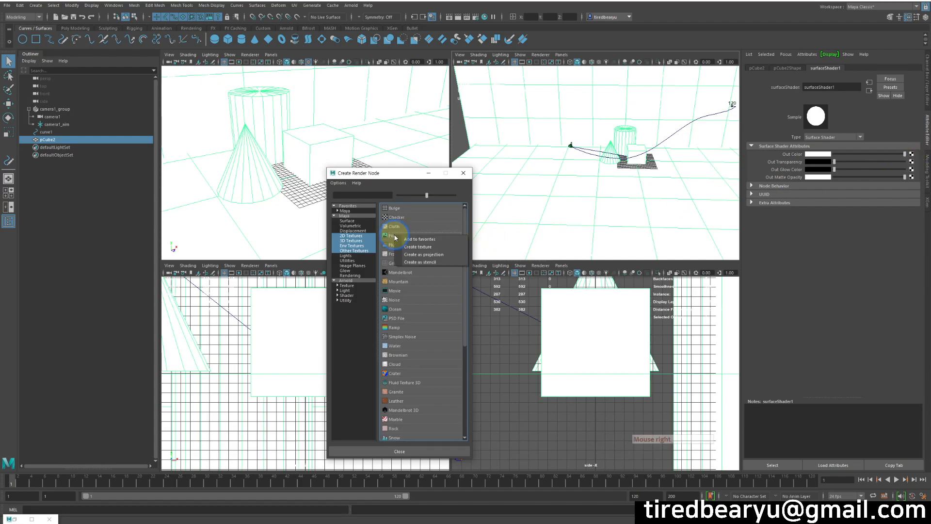
{"action": "left_click", "coordinate": [430, 255]}
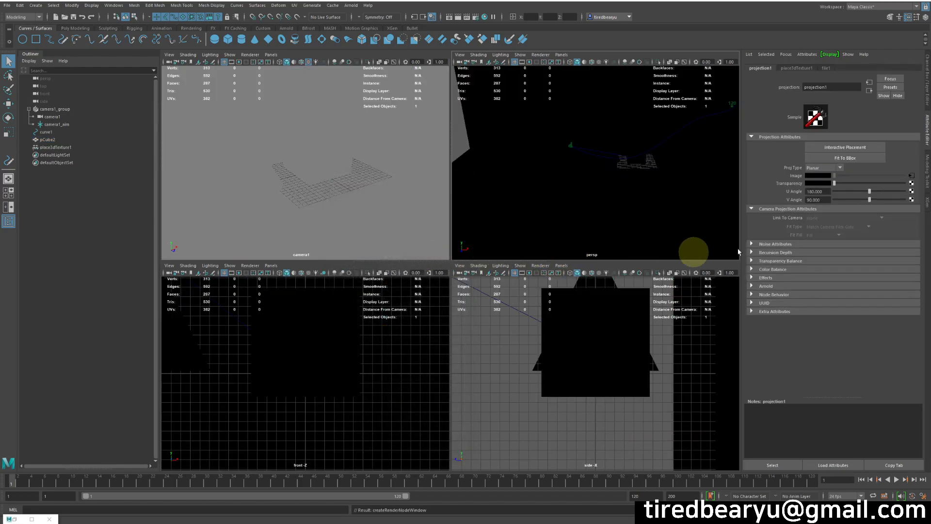
{"action": "left_click", "coordinate": [911, 178]}
{"action": "left_click", "coordinate": [910, 178]}
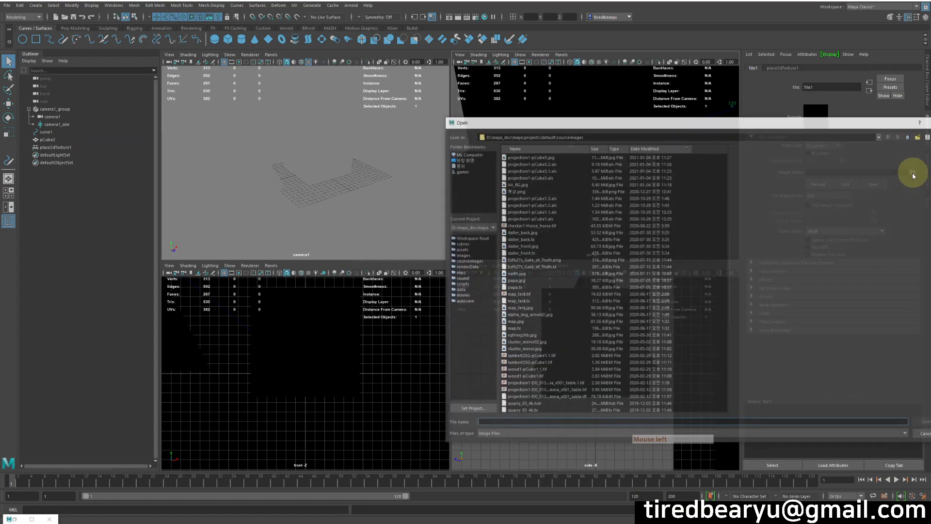
{"action": "double_click", "coordinate": [535, 183]}
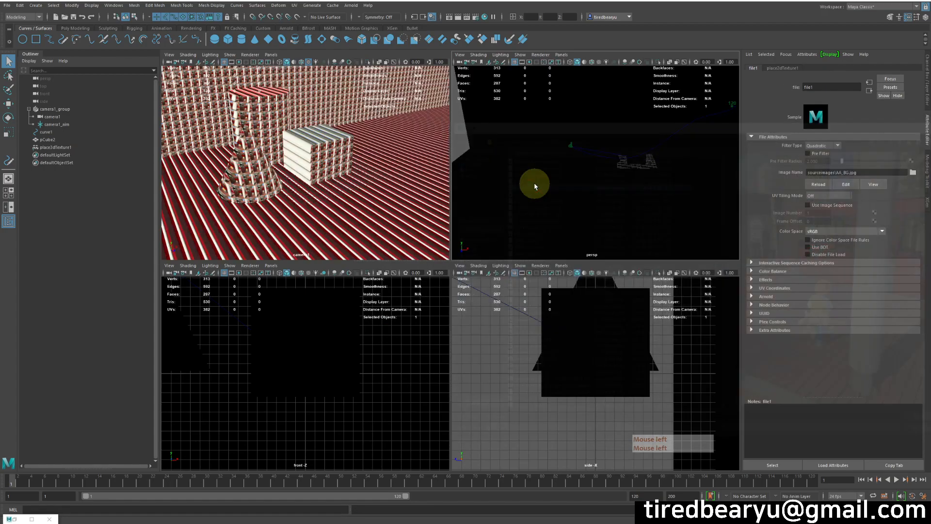
Activate interactive placement for the projection and fit it to the mesh's bounding box
{"action": "left_click", "coordinate": [869, 92]}
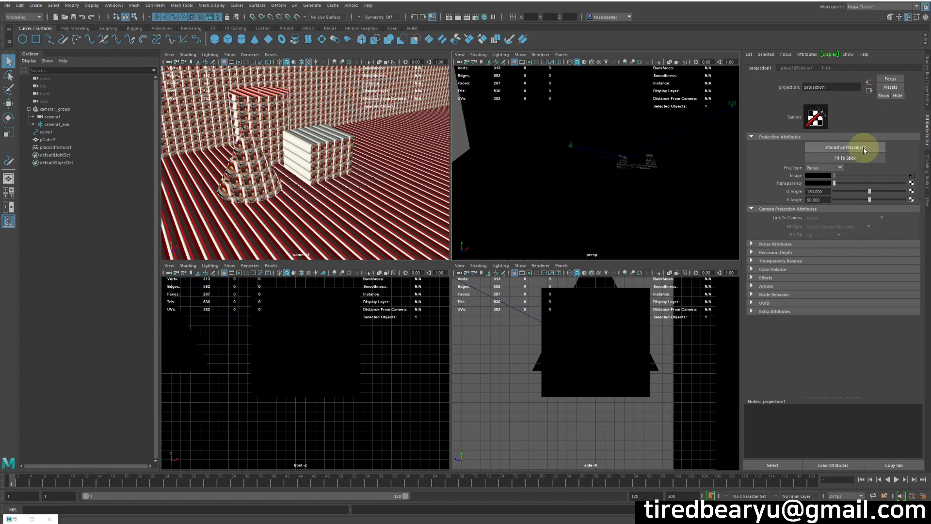
{"action": "left_click", "coordinate": [847, 148]}
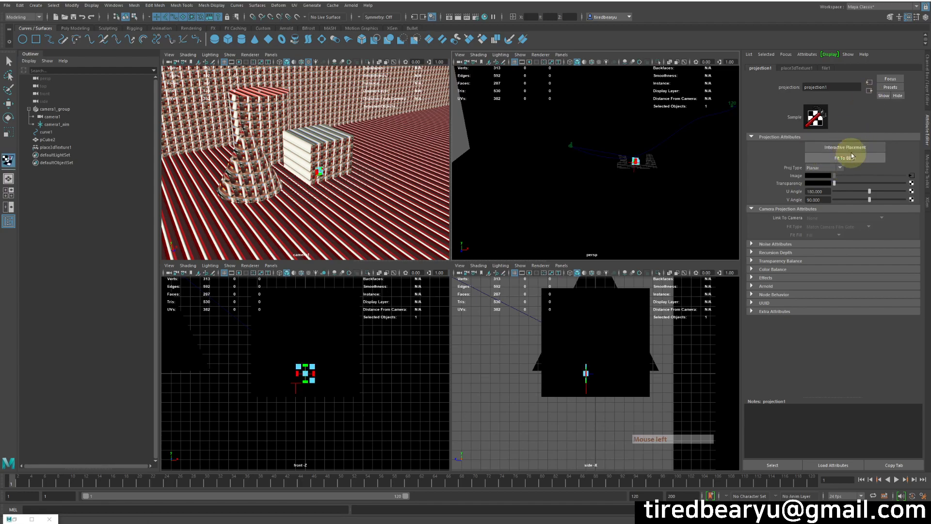
{"action": "left_click", "coordinate": [856, 158]}
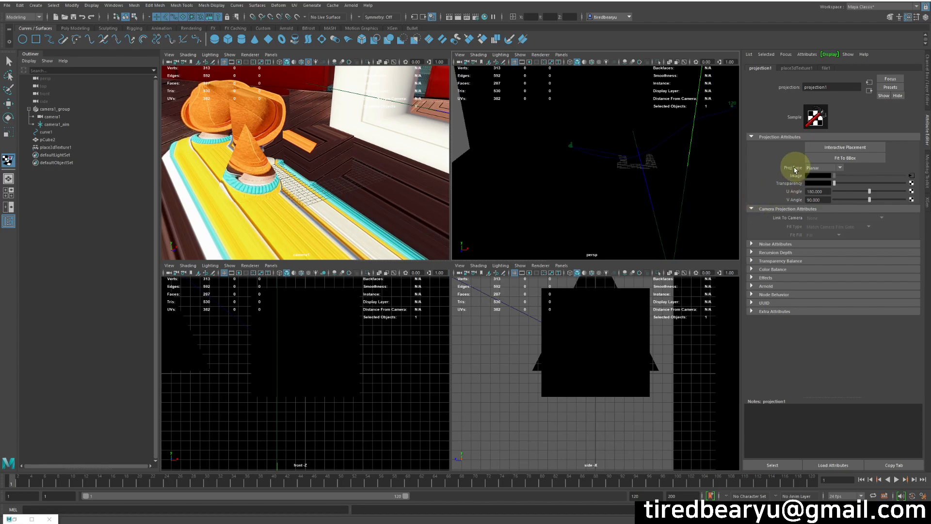
Set the projection type to Perspective and link the projection to cameraShape1
{"action": "left_click", "coordinate": [823, 167]}
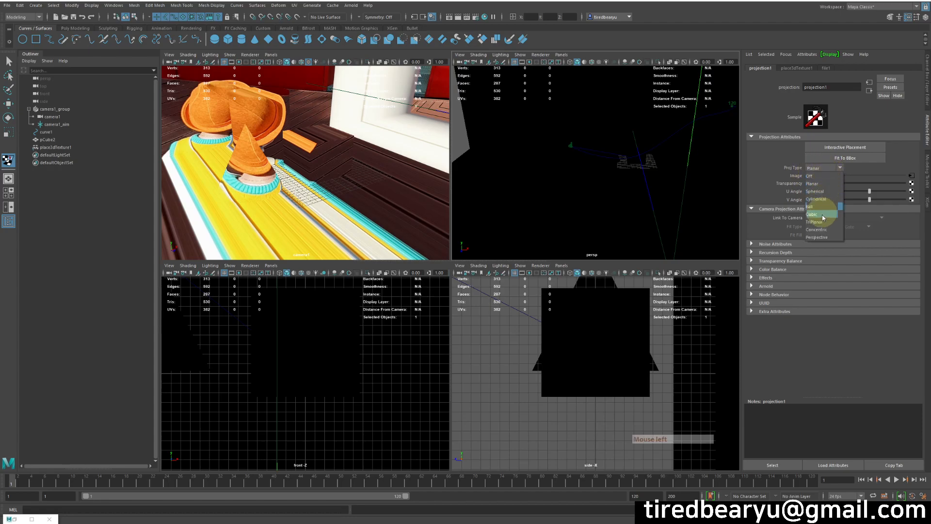
{"action": "left_click", "coordinate": [818, 237]}
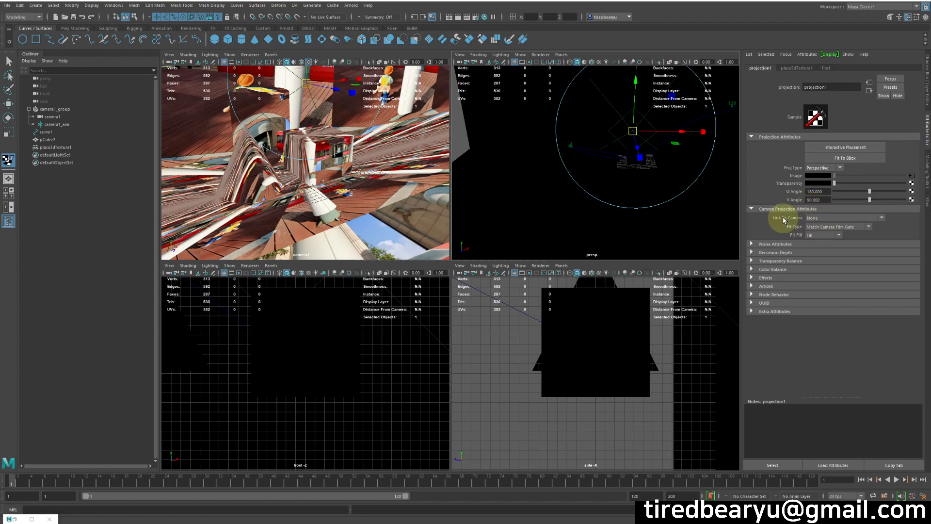
{"action": "left_click", "coordinate": [835, 218]}
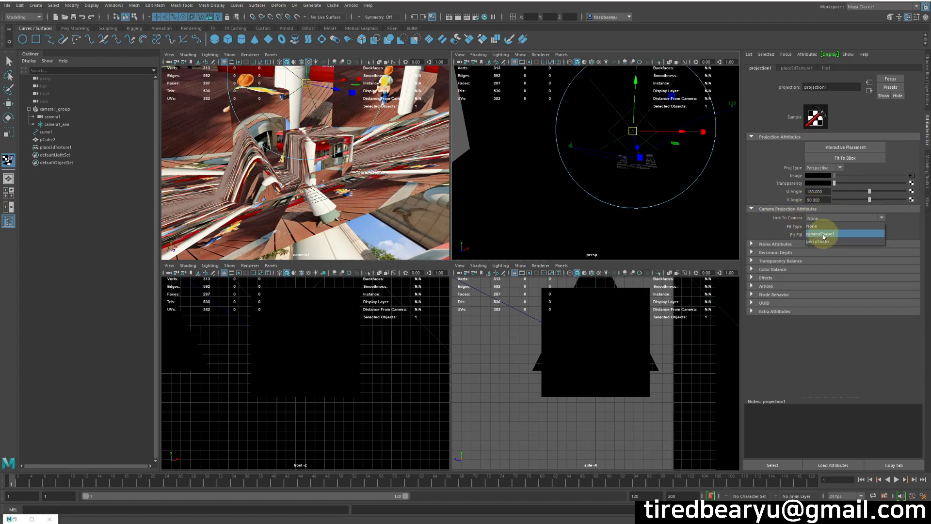
{"action": "left_click", "coordinate": [817, 235]}
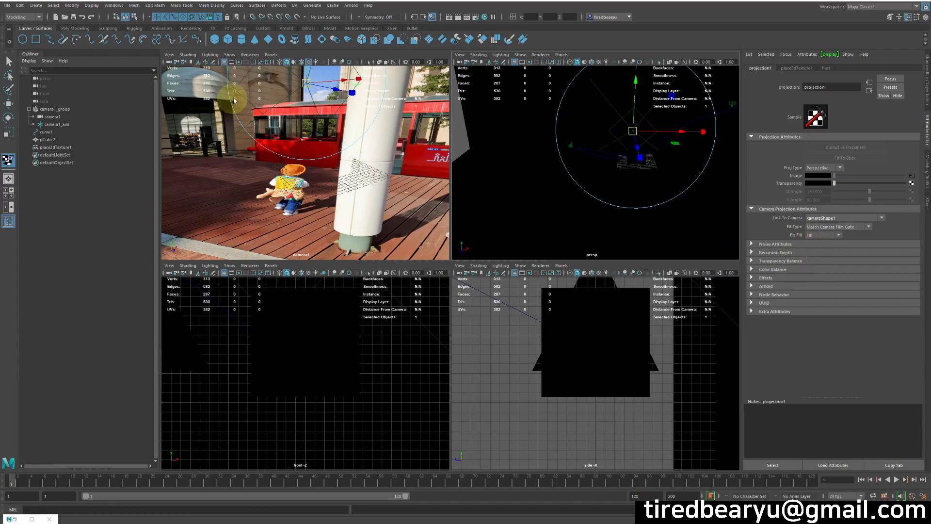
Try the projection with Fit Type set to Match Camera Resolution and Fit Fill set to Vertical
{"action": "left_click", "coordinate": [827, 230]}
{"action": "left_click", "coordinate": [834, 250]}
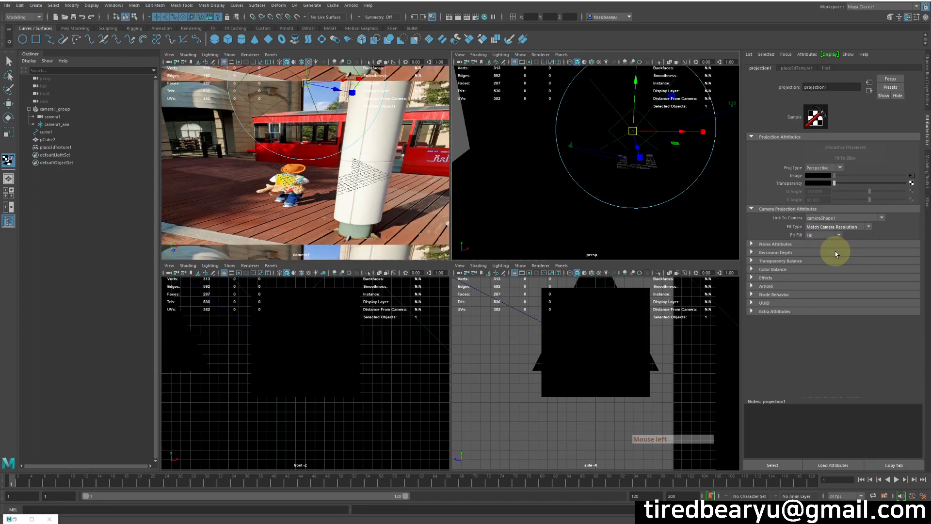
{"action": "left_click", "coordinate": [832, 227]}
{"action": "left_click", "coordinate": [839, 250]}
{"action": "left_click", "coordinate": [815, 236]}
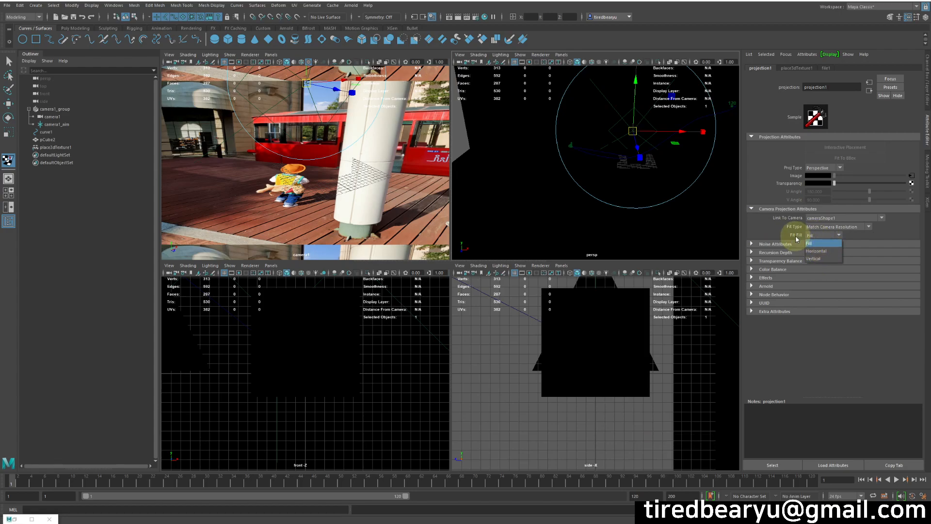
{"action": "left_click", "coordinate": [818, 259]}
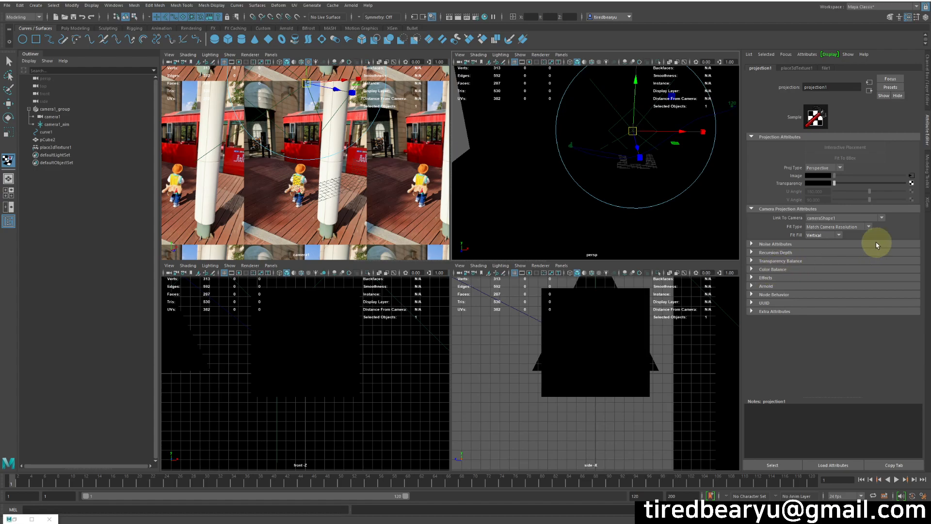
Set the projection's Fit Type to Match Camera Film Gate and its Fit Fill to Horizontal
{"action": "left_click", "coordinate": [867, 227]}
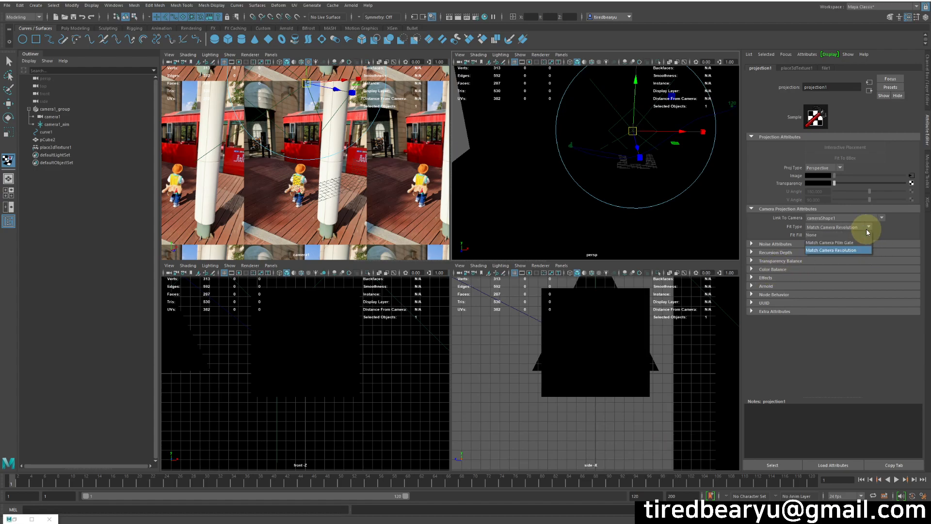
{"action": "left_click", "coordinate": [839, 242]}
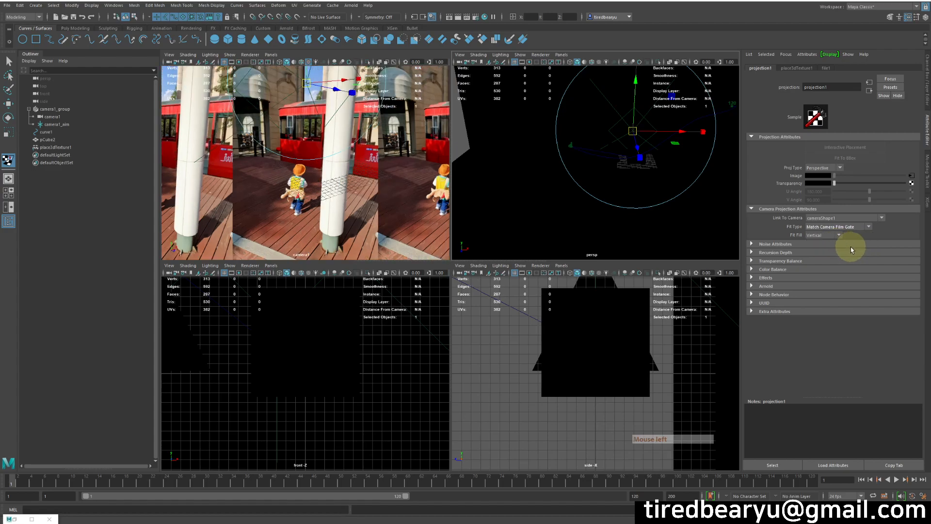
{"action": "left_click", "coordinate": [823, 235]}
{"action": "left_click", "coordinate": [824, 237]}
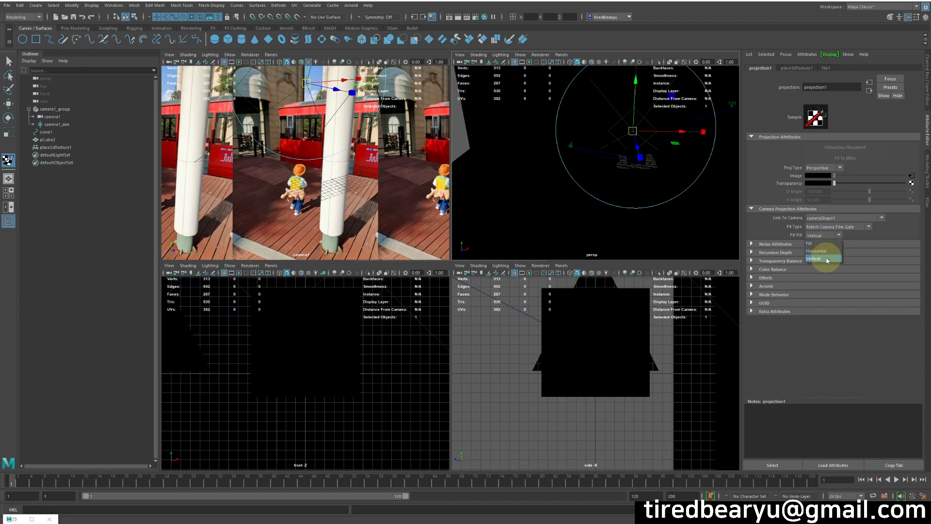
{"action": "left_click", "coordinate": [824, 238]}
{"action": "left_click", "coordinate": [825, 245]}
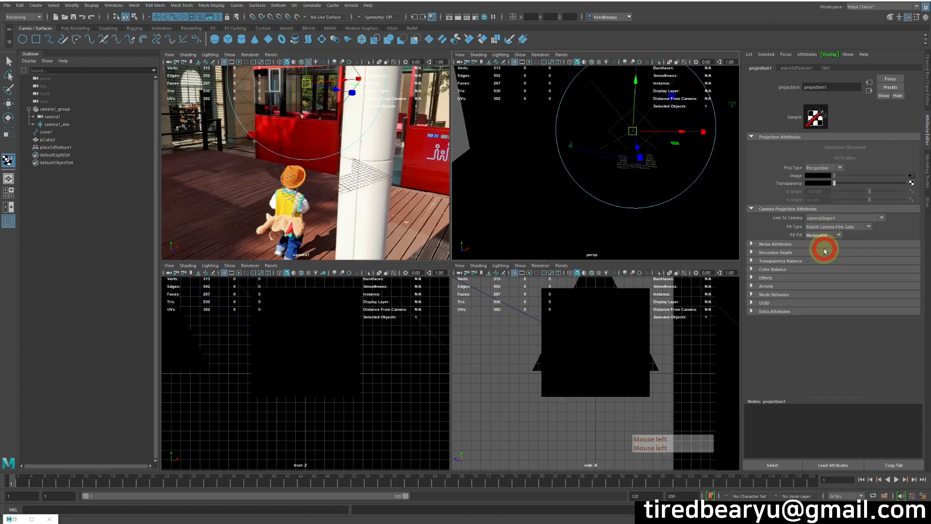
{"action": "left_click", "coordinate": [834, 235]}
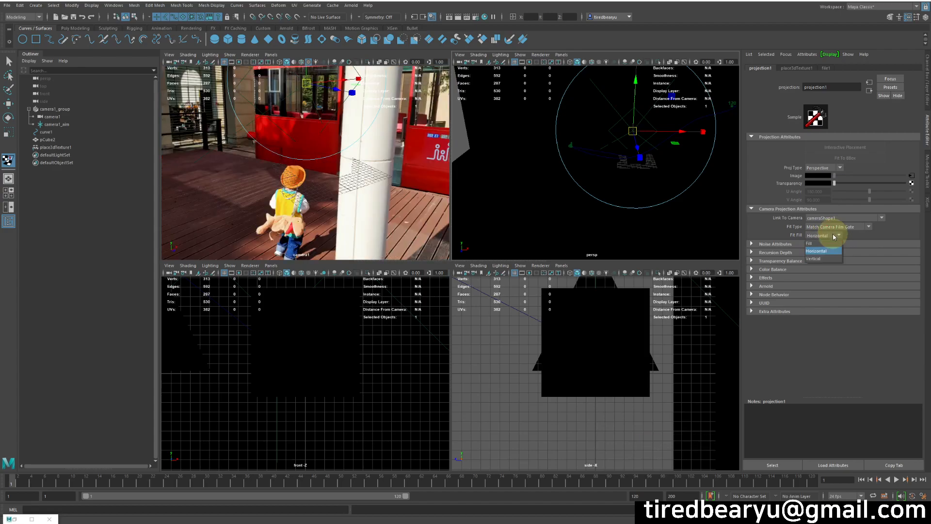
{"action": "left_click", "coordinate": [829, 249]}
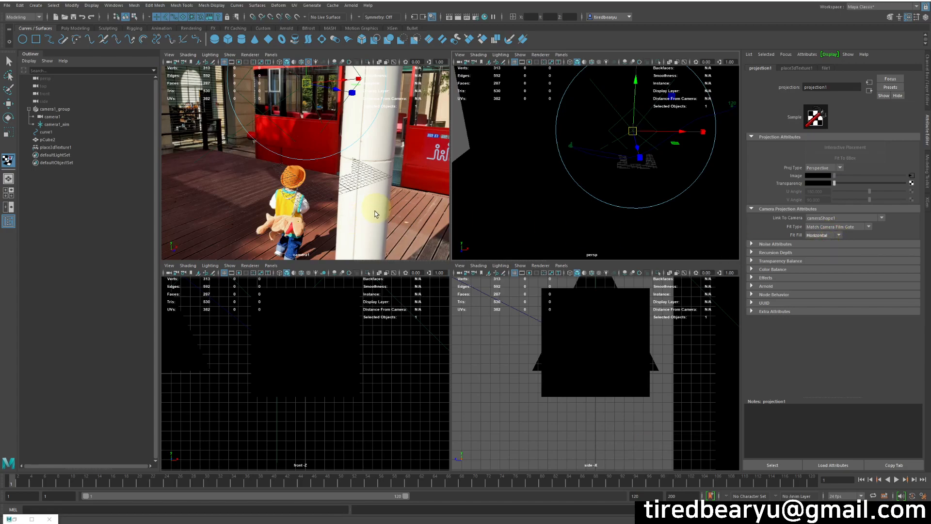
Show the resolution gate in the camera1 view and scrub through the animation to check the projected image, returning to frame 1
{"action": "left_click", "coordinate": [240, 62]}
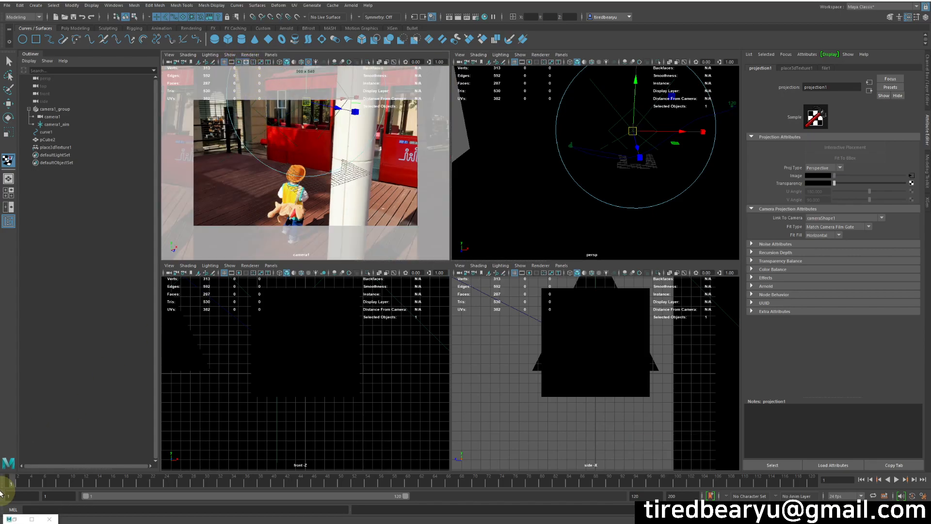
{"action": "left_click_drag", "start_coordinate": [89, 482], "coordinate": [832, 473]}
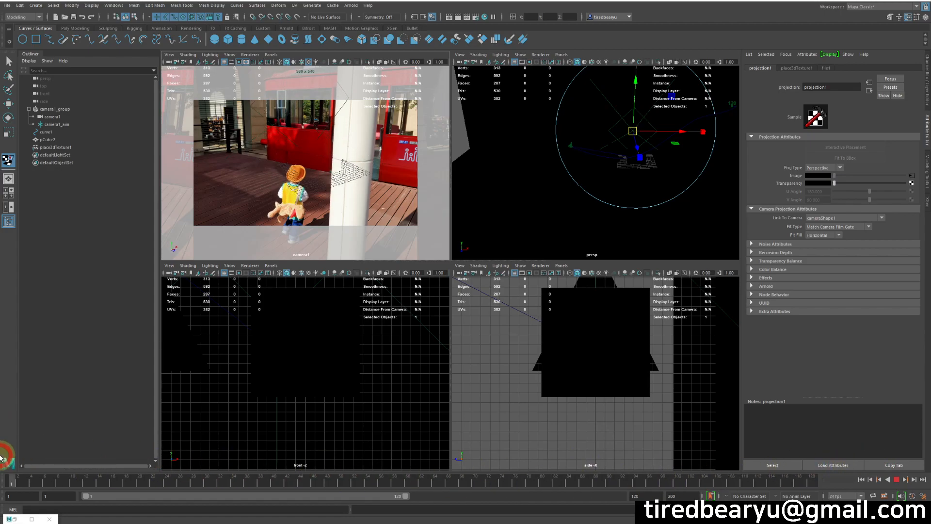
{"action": "left_click", "coordinate": [126, 480]}
{"action": "left_click_drag", "start_coordinate": [138, 482], "coordinate": [421, 477]}
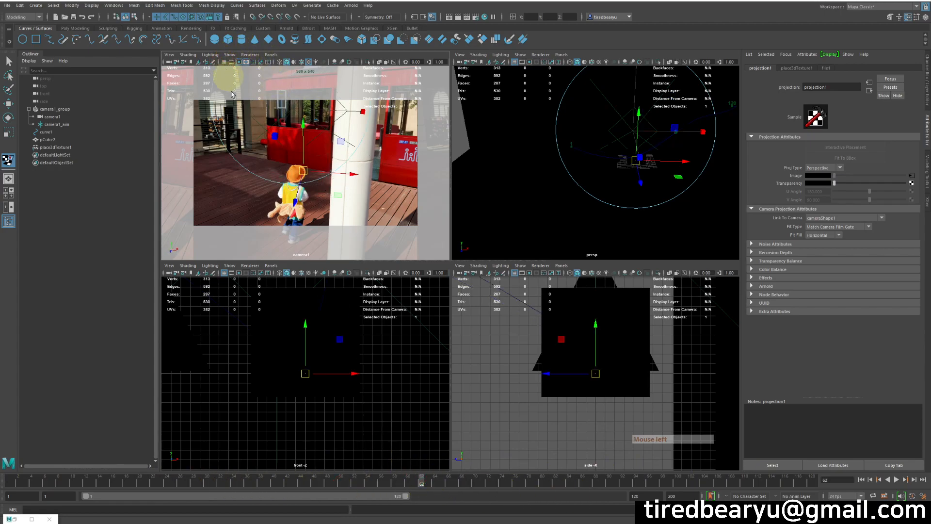
{"action": "left_click_drag", "start_coordinate": [118, 480], "coordinate": [1, 457]}
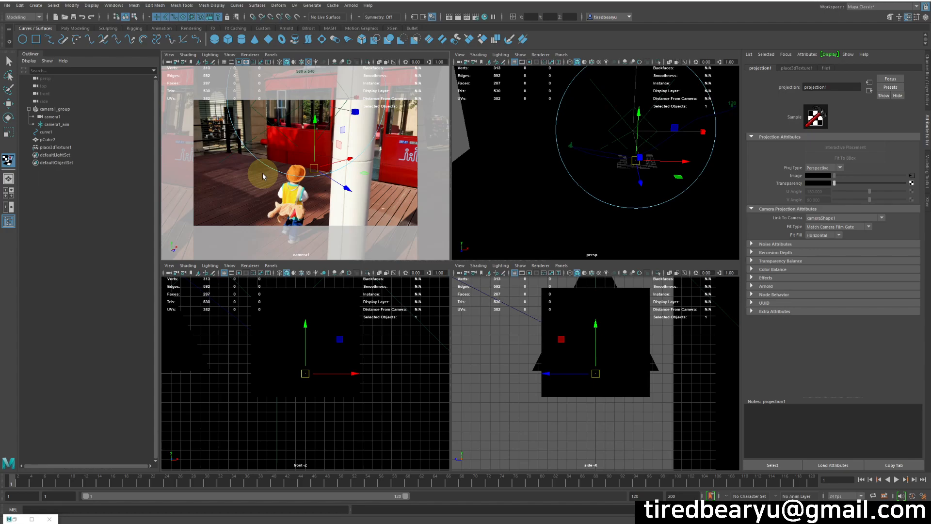
Duplicate camera1 at frame 1 and unparent the copy from camera1_group
{"action": "left_click", "coordinate": [59, 118]}
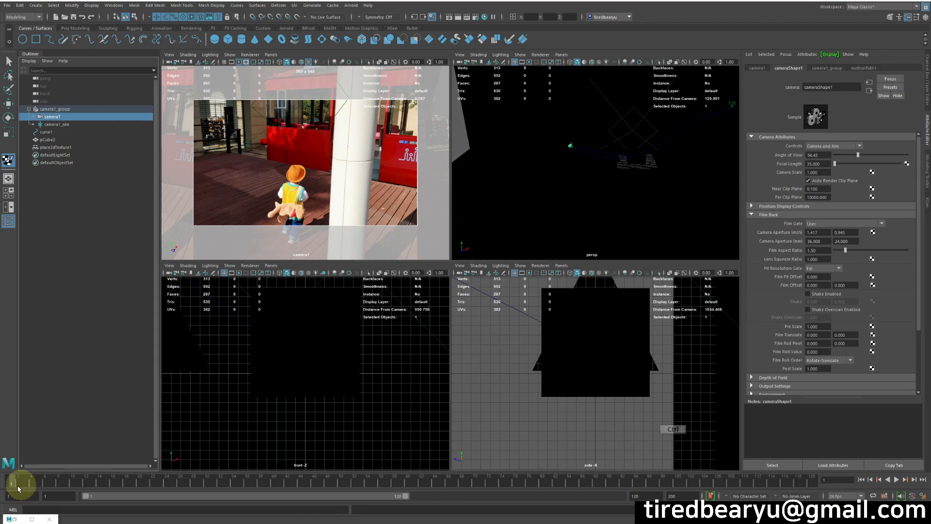
{"action": "key", "text": "ctrl+d"}
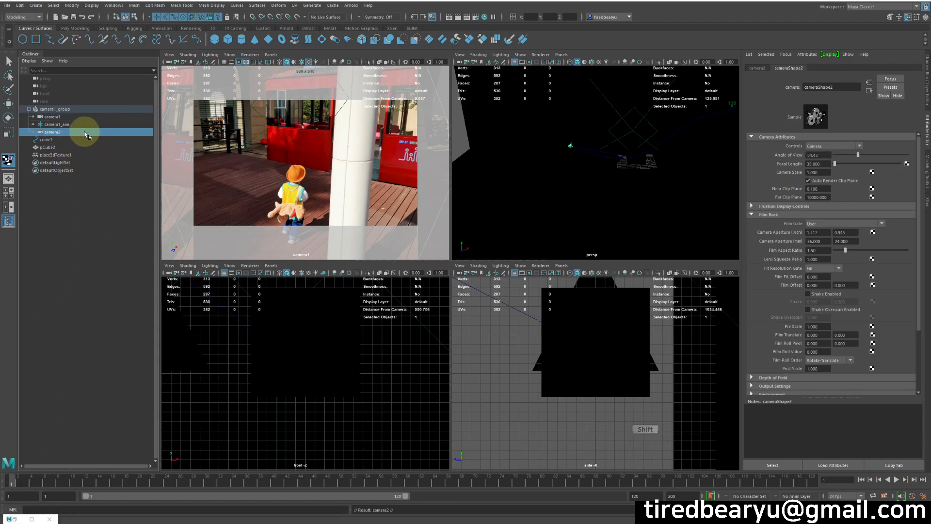
{"action": "key", "text": "shift+p"}
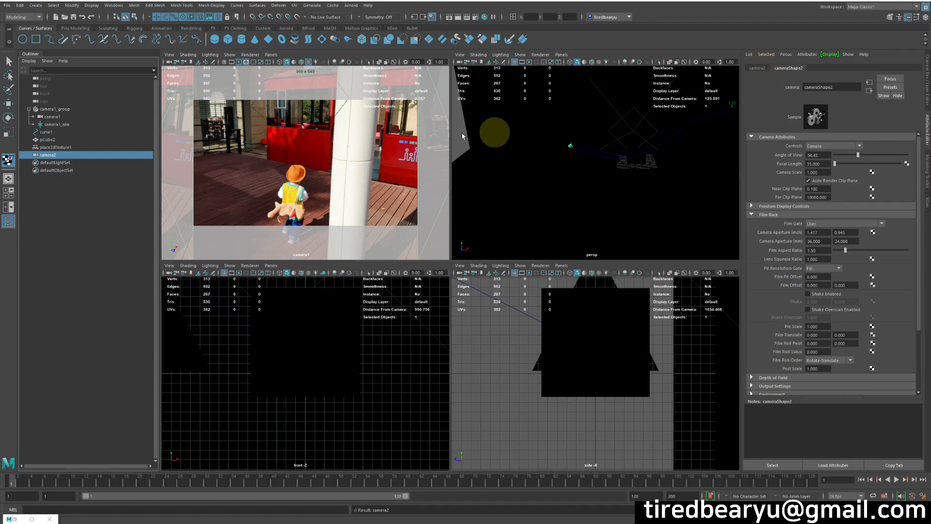
Relink the combined mesh's projection texture from the animated camera to cameraShape2
{"action": "left_click", "coordinate": [287, 143]}
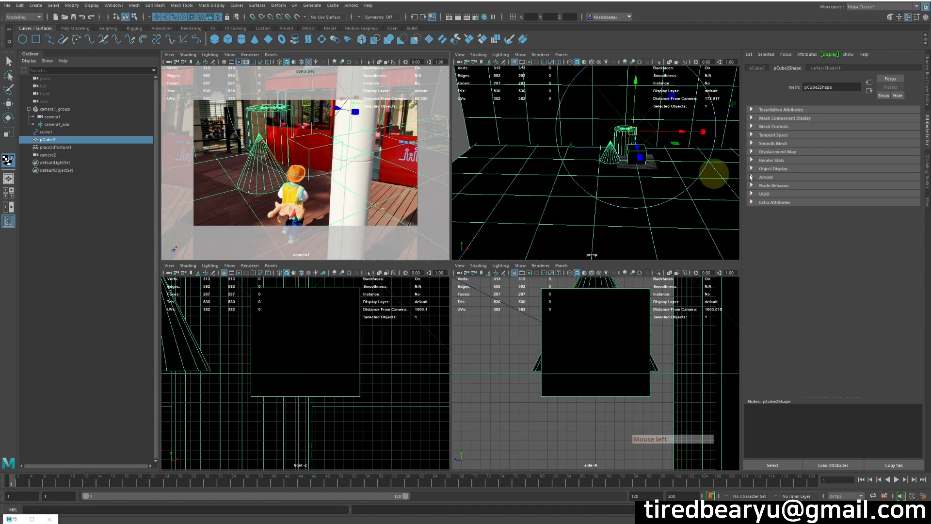
{"action": "left_click", "coordinate": [826, 68]}
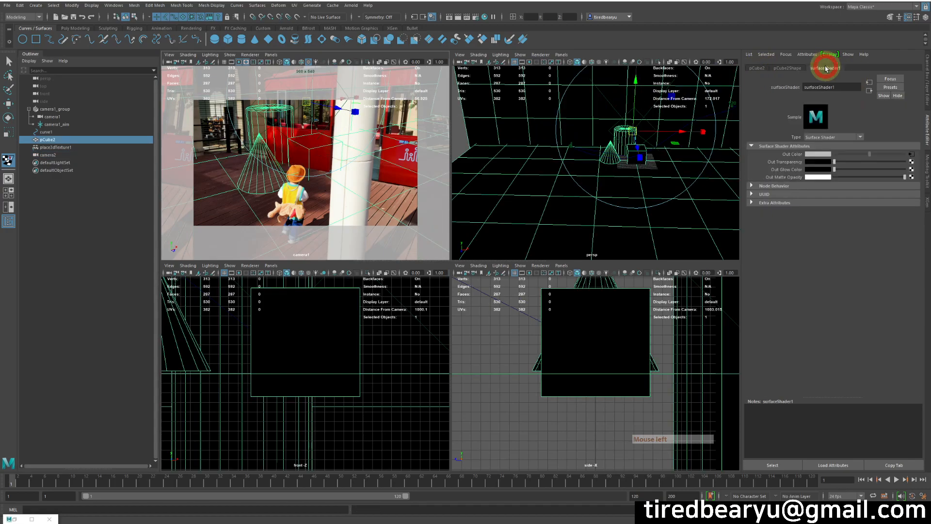
{"action": "left_click", "coordinate": [914, 155]}
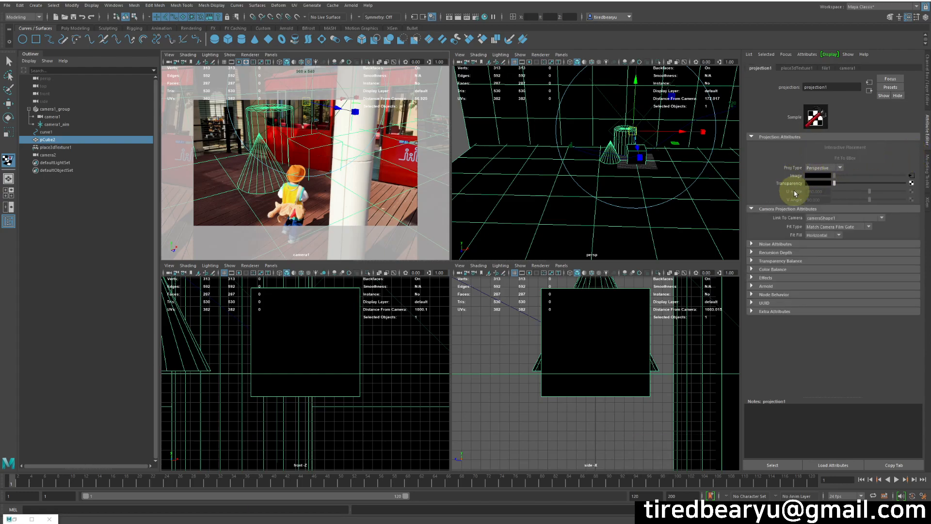
{"action": "left_click", "coordinate": [831, 218]}
{"action": "left_click", "coordinate": [828, 242]}
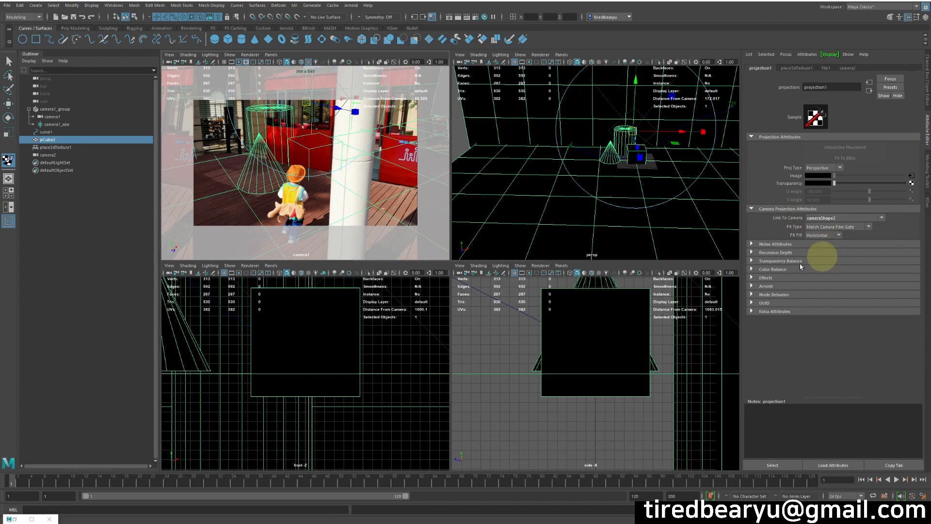
Play the animation from the first frame in a maximized camera1 view to check the projection from camera2
{"action": "left_click", "coordinate": [62, 155]}
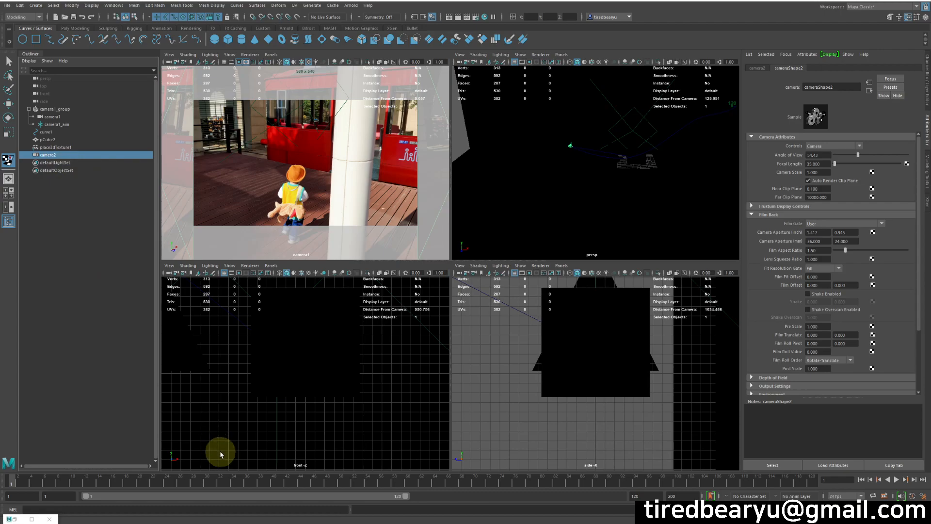
{"action": "left_click_drag", "start_coordinate": [19, 482], "coordinate": [0, 443]}
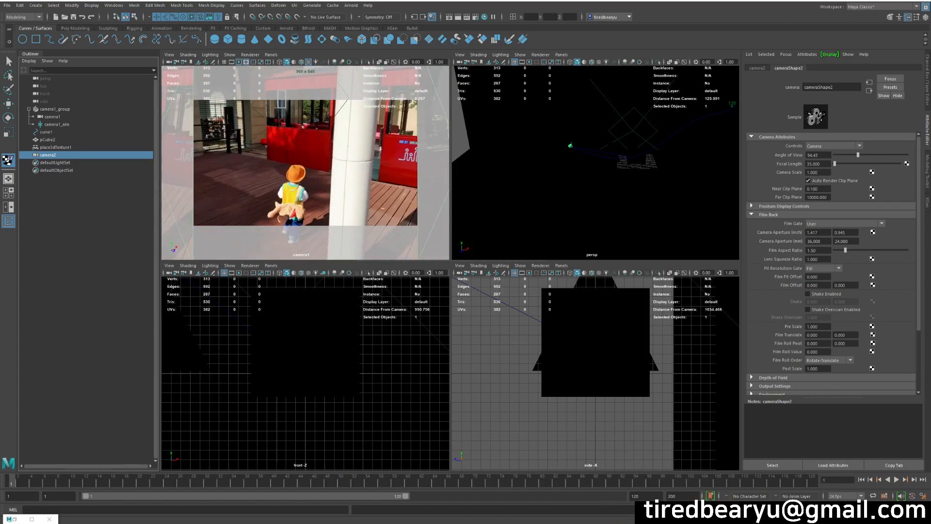
{"action": "left_click", "coordinate": [896, 480]}
{"action": "key", "text": "space"}
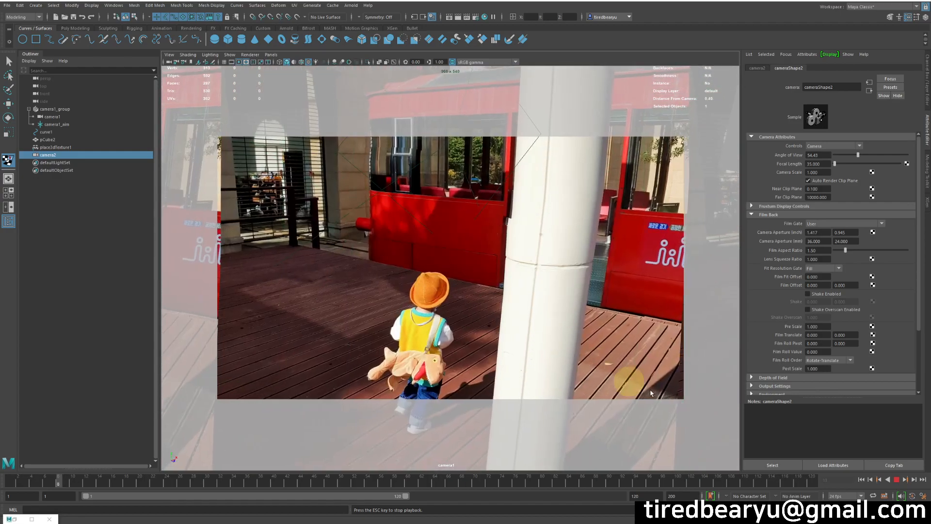
Stop the playback at frame 42, select the combined mesh and render the current camera1 frame to check it
{"action": "left_click", "coordinate": [667, 356]}
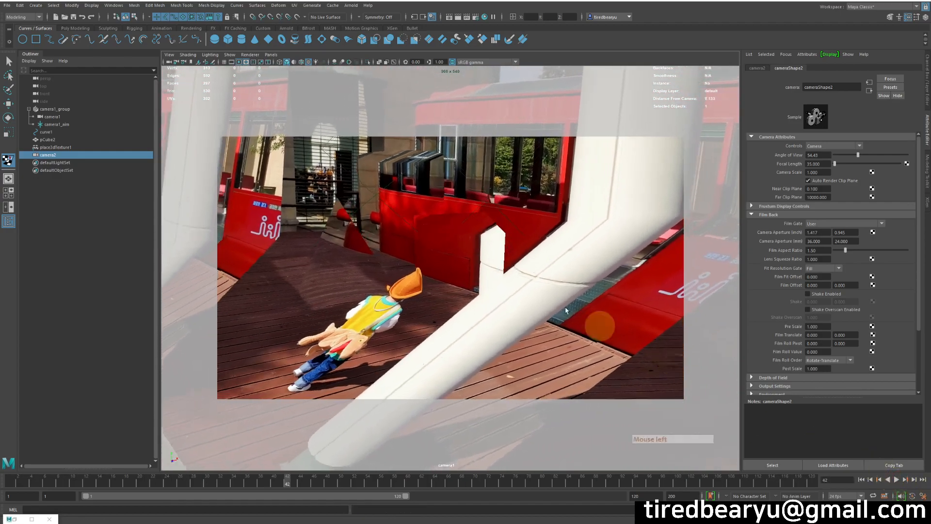
{"action": "left_click", "coordinate": [544, 259]}
{"action": "left_click", "coordinate": [457, 17]}
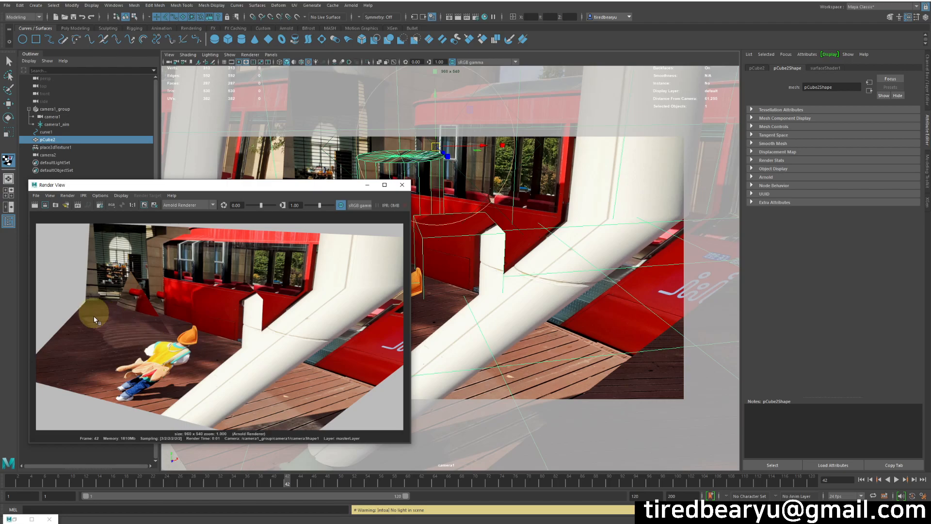
{"action": "left_click", "coordinate": [405, 185]}
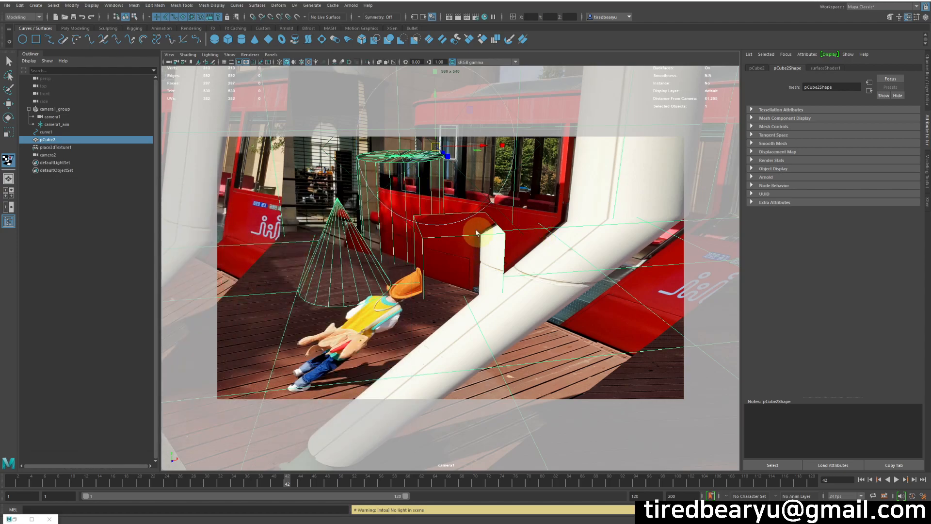
Examine the combined mesh's UV layout over AA_BG.jpg in the UV Editor
{"action": "left_click", "coordinate": [293, 6]}
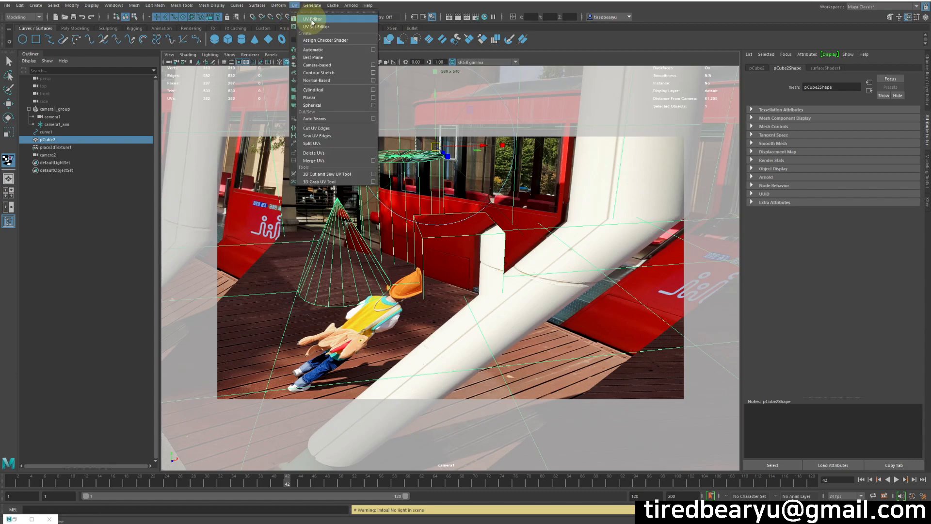
{"action": "left_click", "coordinate": [312, 20]}
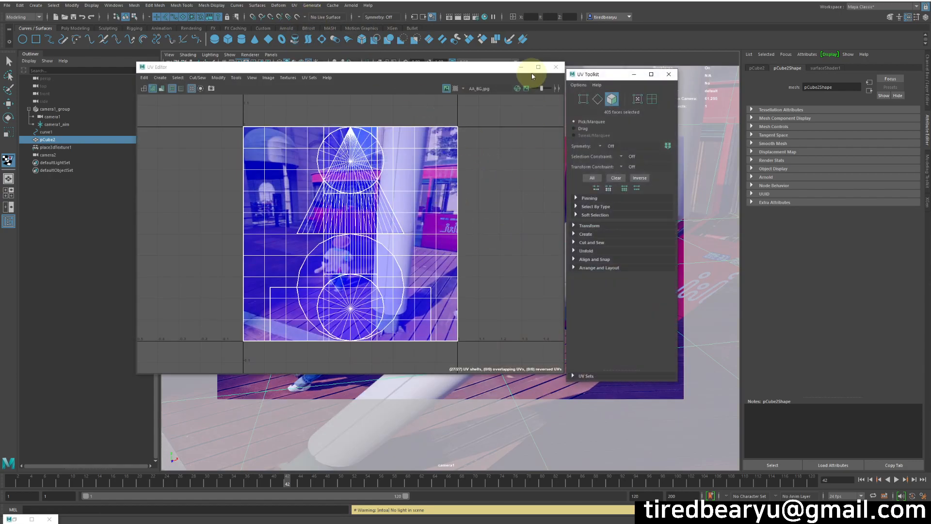
{"action": "left_click", "coordinate": [551, 68]}
{"action": "left_click", "coordinate": [669, 74]}
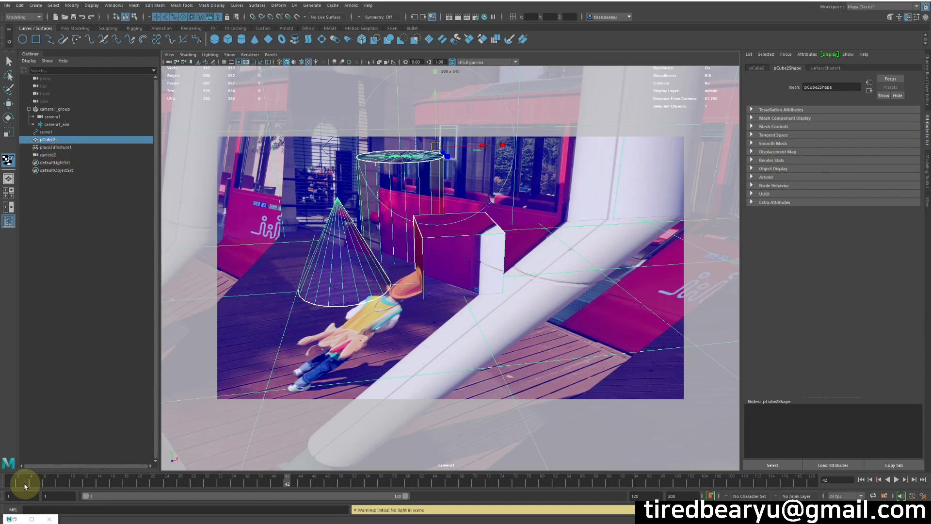
Return the animation to frame 1 and recheck the combined mesh's UVs in the UV Editor
{"action": "left_click_drag", "start_coordinate": [24, 485], "coordinate": [3, 477]}
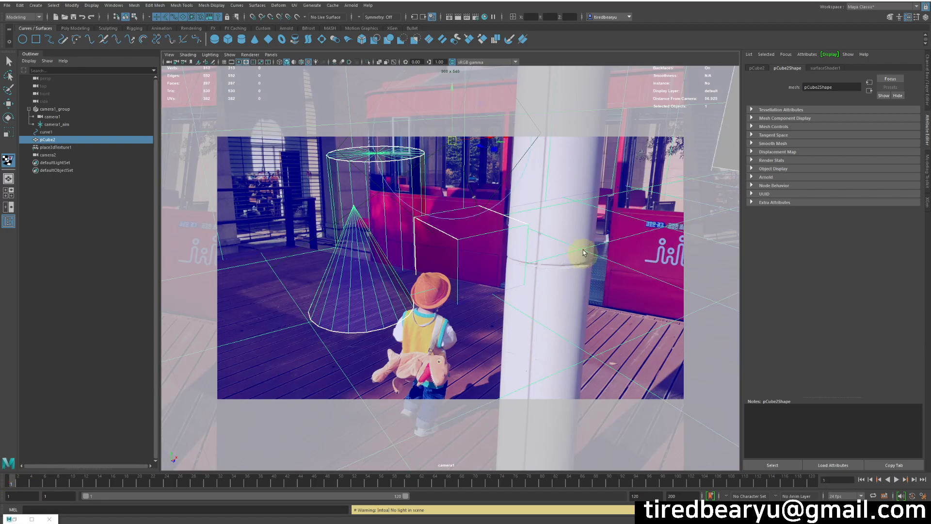
{"action": "left_click", "coordinate": [294, 5]}
{"action": "left_click", "coordinate": [305, 16]}
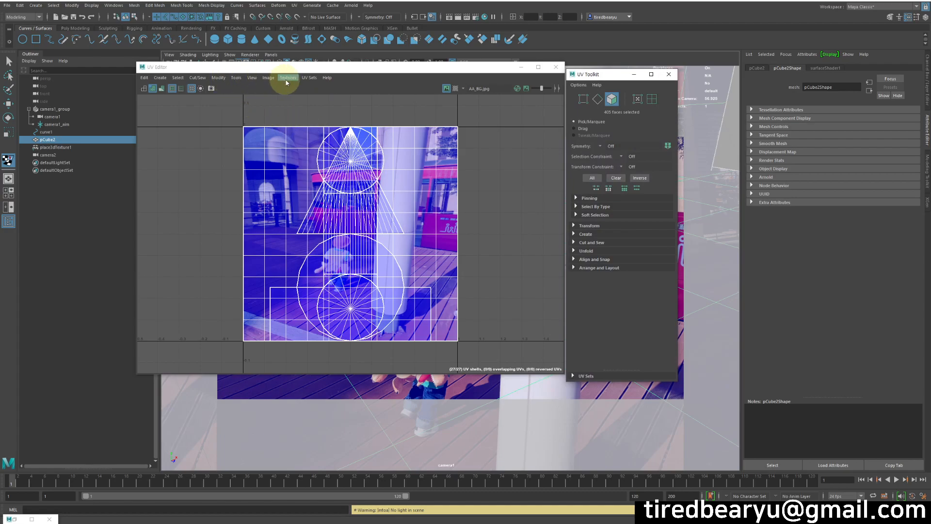
{"action": "left_click", "coordinate": [556, 67]}
Apply automatic UV mapping to the combined mesh and check the new layout in the UV Editor
{"action": "left_click", "coordinate": [312, 5]}
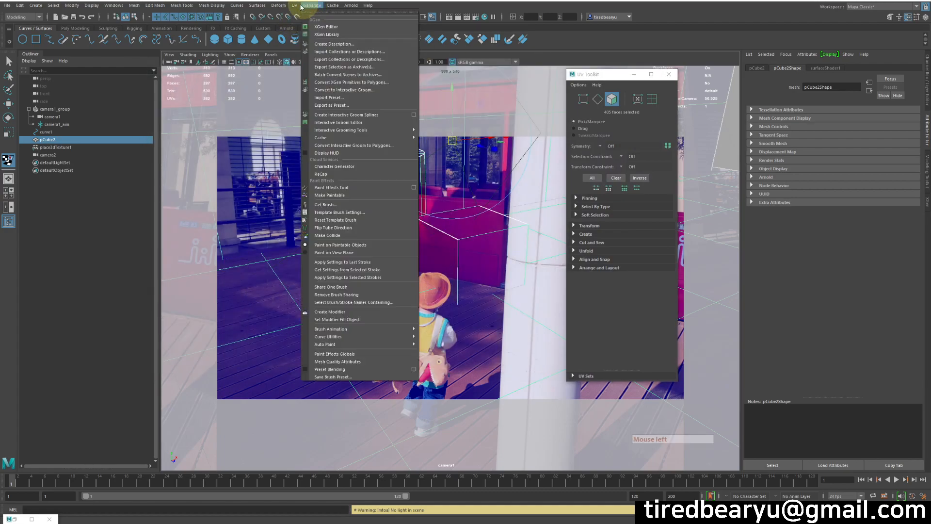
{"action": "mouse_move", "coordinate": [272, 6]}
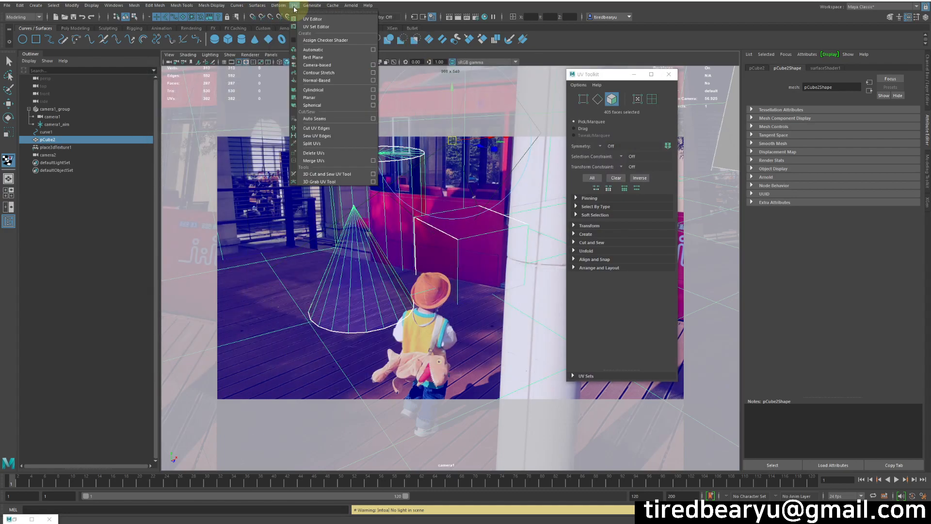
{"action": "left_click", "coordinate": [320, 50]}
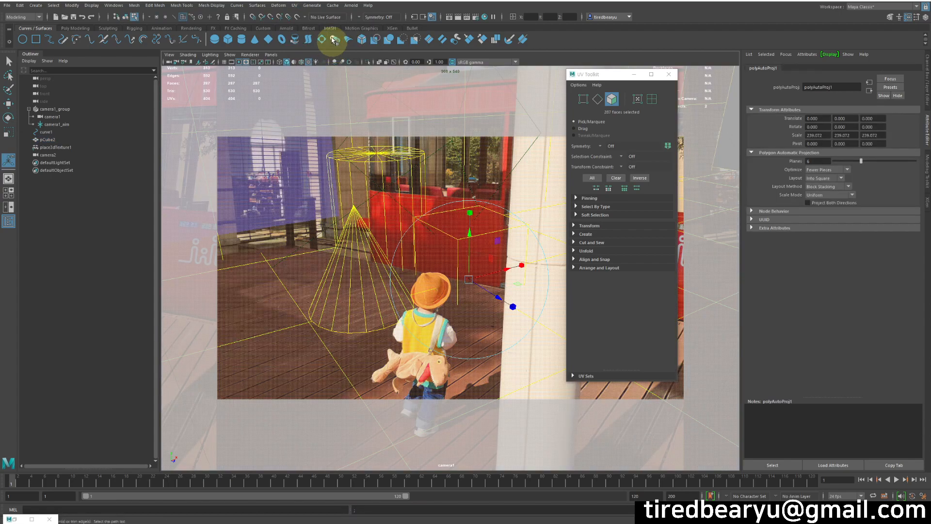
{"action": "left_click", "coordinate": [300, 6]}
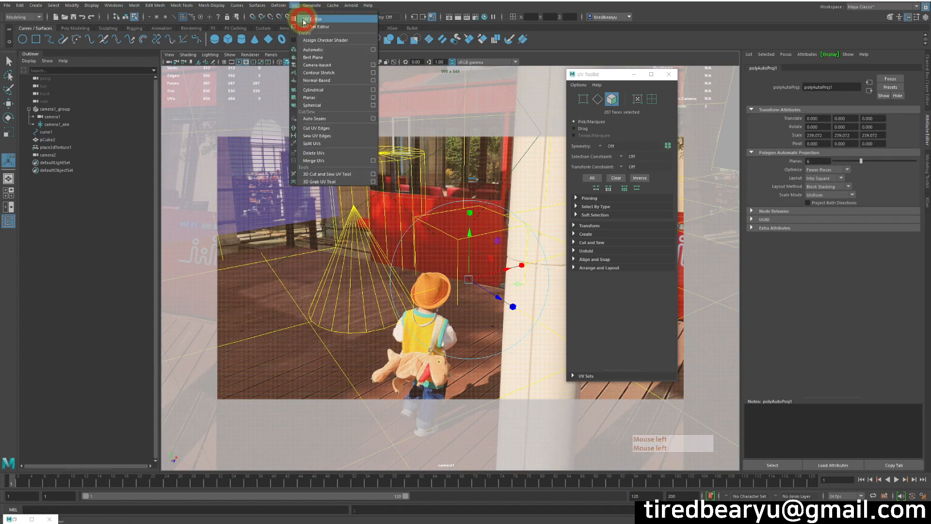
{"action": "left_click", "coordinate": [315, 19]}
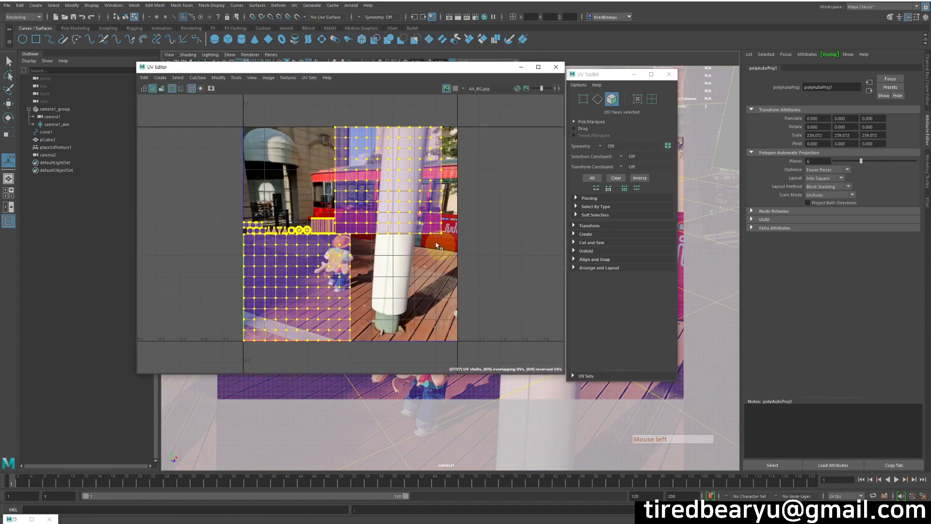
{"action": "left_click", "coordinate": [555, 68]}
{"action": "left_click", "coordinate": [669, 74]}
Return the combined mesh to object mode with only pCube2 selected
{"action": "left_click", "coordinate": [73, 118]}
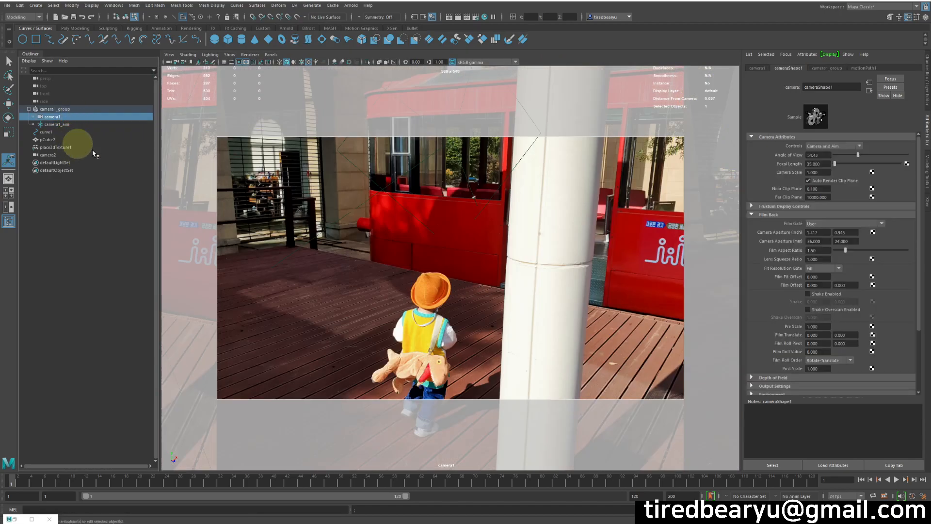
{"action": "left_click", "coordinate": [364, 222], "text": "shift"}
{"action": "right_click", "coordinate": [396, 147]}
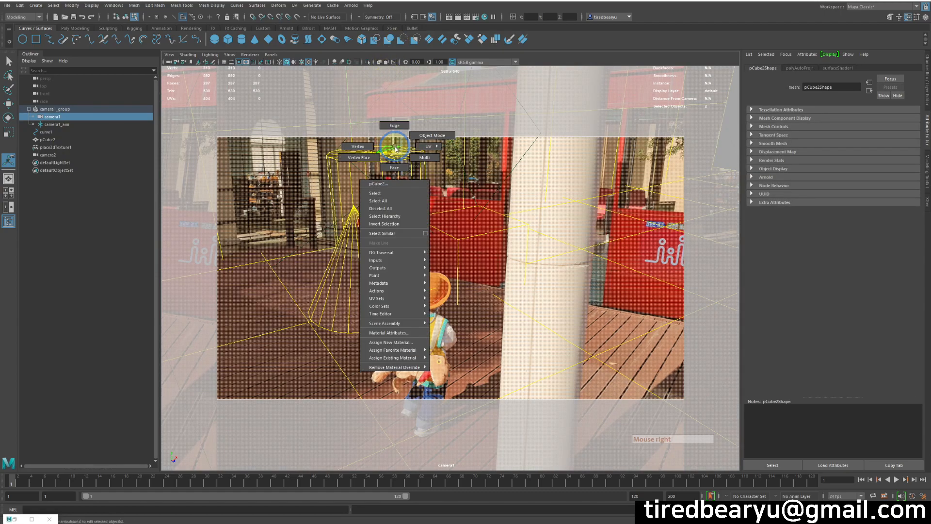
{"action": "right_click_drag", "start_coordinate": [395, 148], "coordinate": [426, 137]}
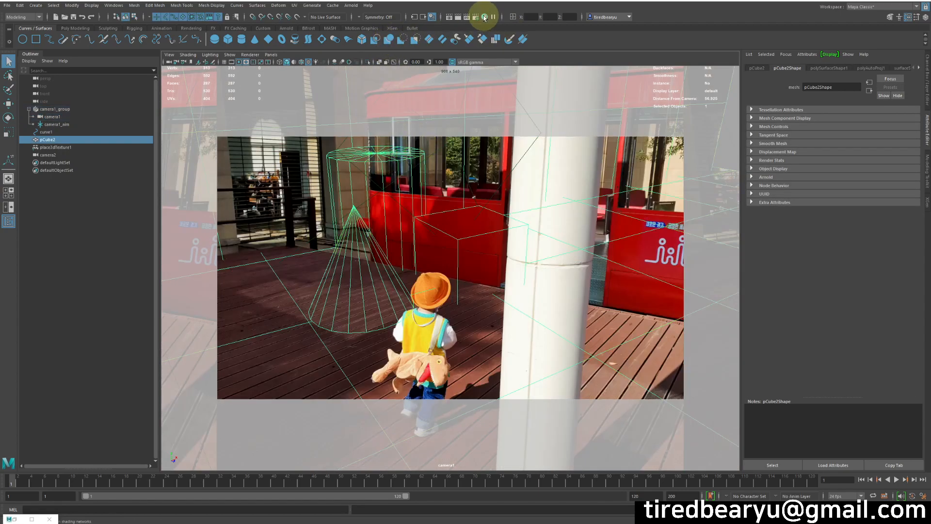
Select surfaceShader1 in the Hypershade along with the mesh and convert it to a file texture with Maya Software
{"action": "left_click", "coordinate": [484, 18]}
{"action": "left_click_drag", "start_coordinate": [442, 71], "coordinate": [683, 56]}
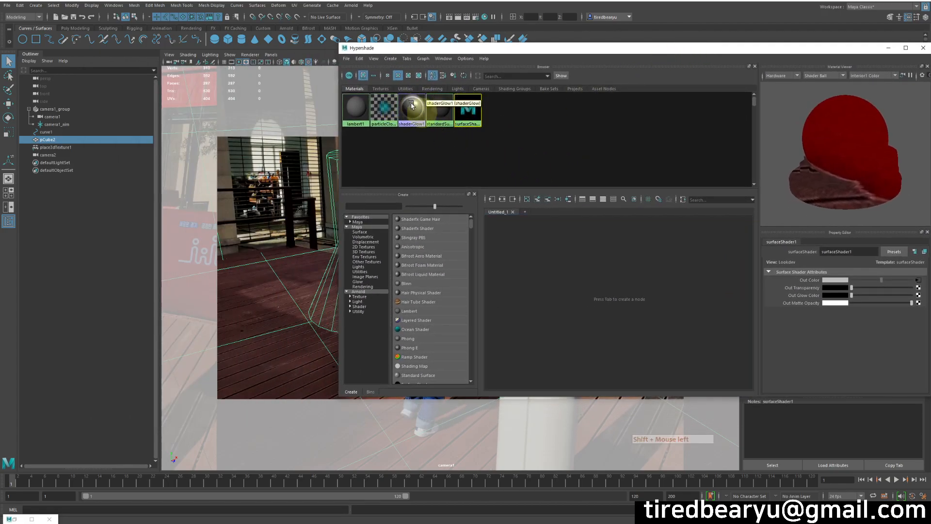
{"action": "left_click", "coordinate": [360, 59]}
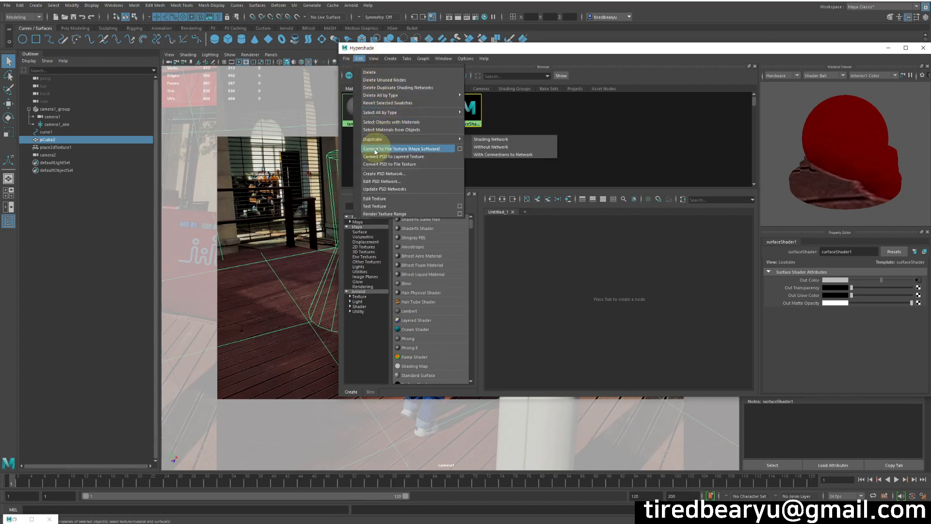
{"action": "left_click", "coordinate": [425, 150]}
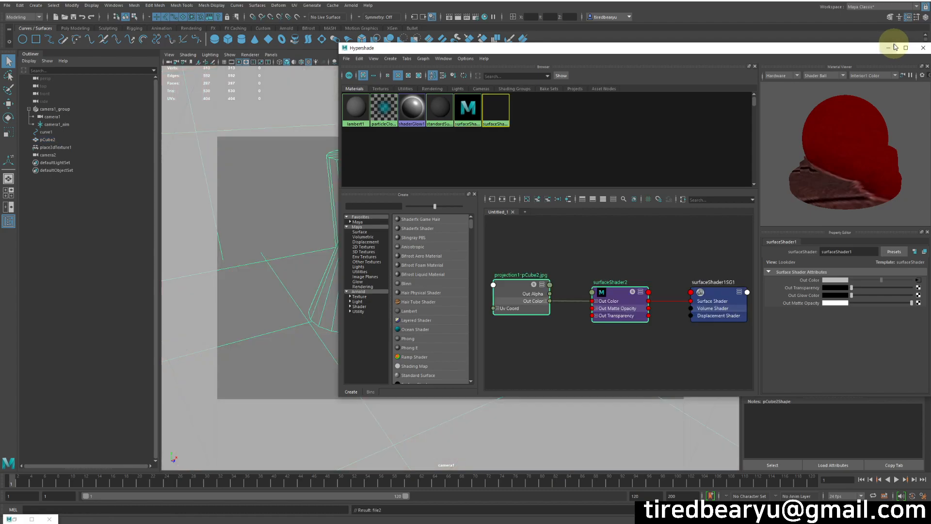
{"action": "left_click", "coordinate": [888, 48]}
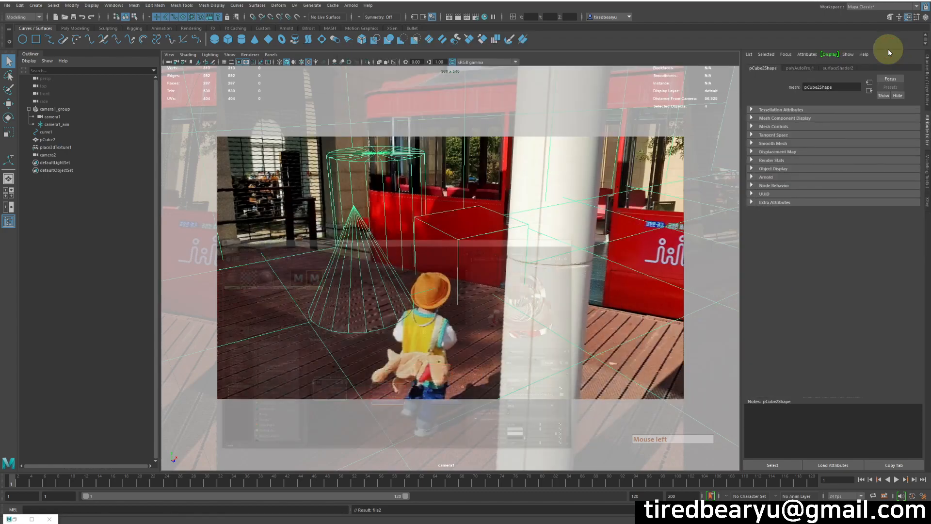
Clear the selection and scrub the first frames back to frame 1 to check the converted texture on the mesh
{"action": "left_click", "coordinate": [601, 346]}
{"action": "left_click", "coordinate": [51, 311]}
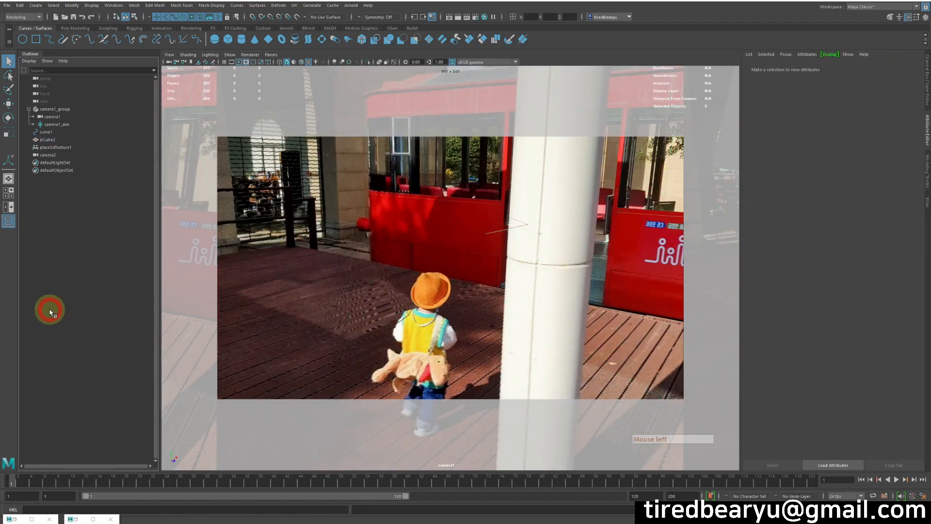
{"action": "left_click_drag", "start_coordinate": [29, 485], "coordinate": [2, 460]}
Trace surfaceShader1 from the combined mesh through its projection1 texture to file1 and view the AA_BG.jpg image
{"action": "left_click", "coordinate": [505, 216]}
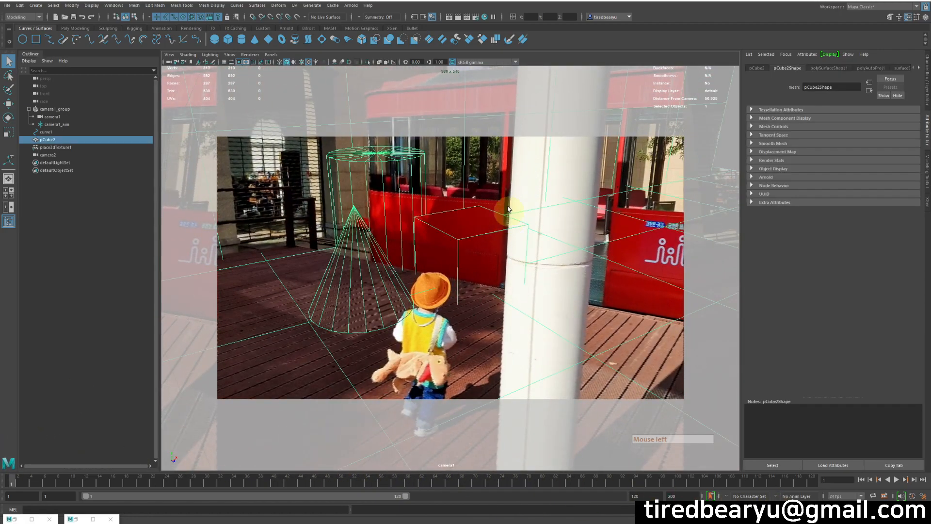
{"action": "right_click", "coordinate": [462, 161]}
{"action": "left_click", "coordinate": [497, 307]}
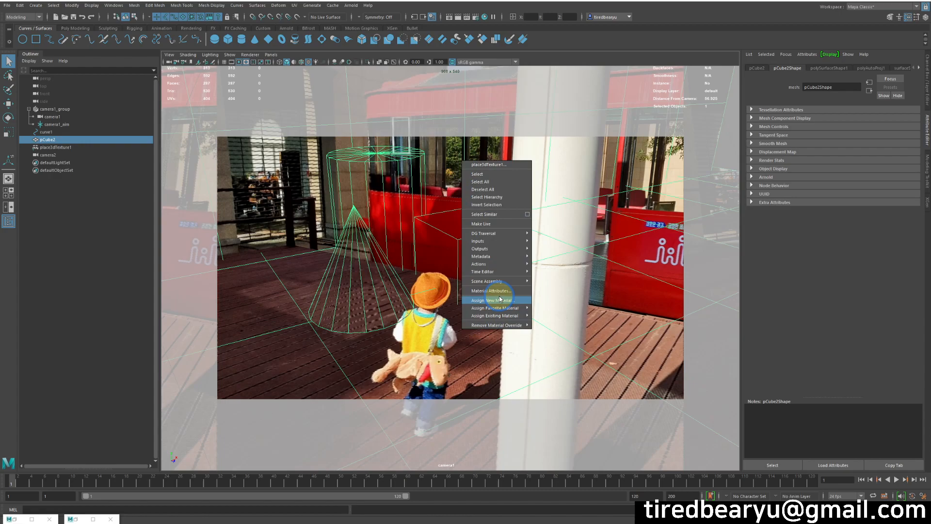
{"action": "left_click", "coordinate": [556, 362]}
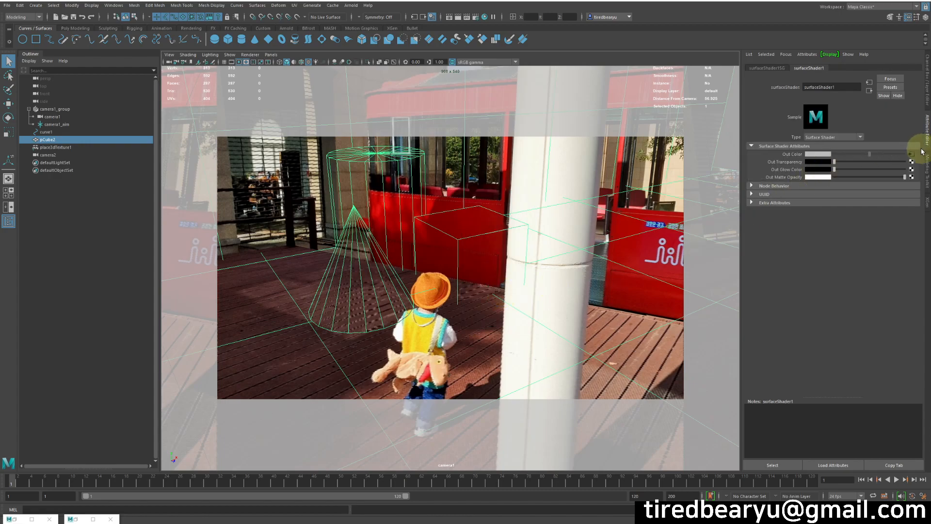
{"action": "left_click", "coordinate": [909, 155]}
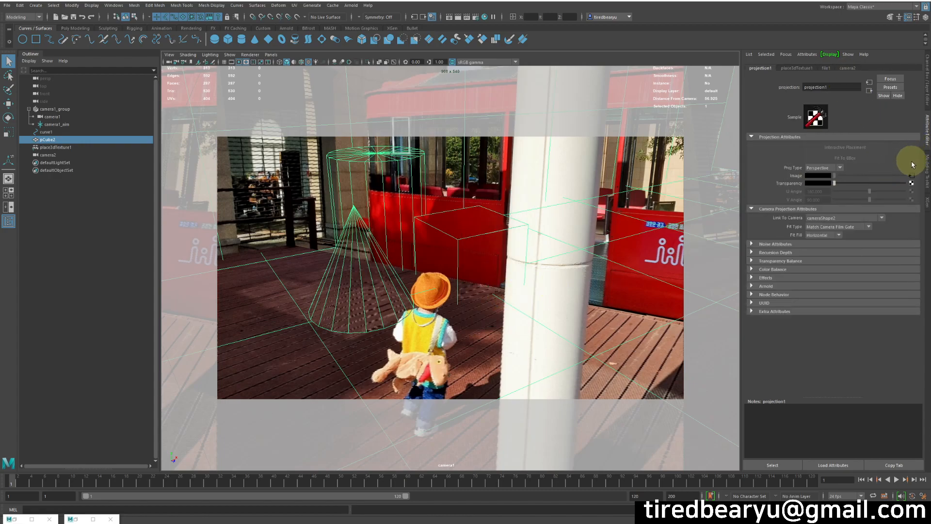
{"action": "left_click", "coordinate": [912, 176]}
{"action": "left_click", "coordinate": [874, 185]}
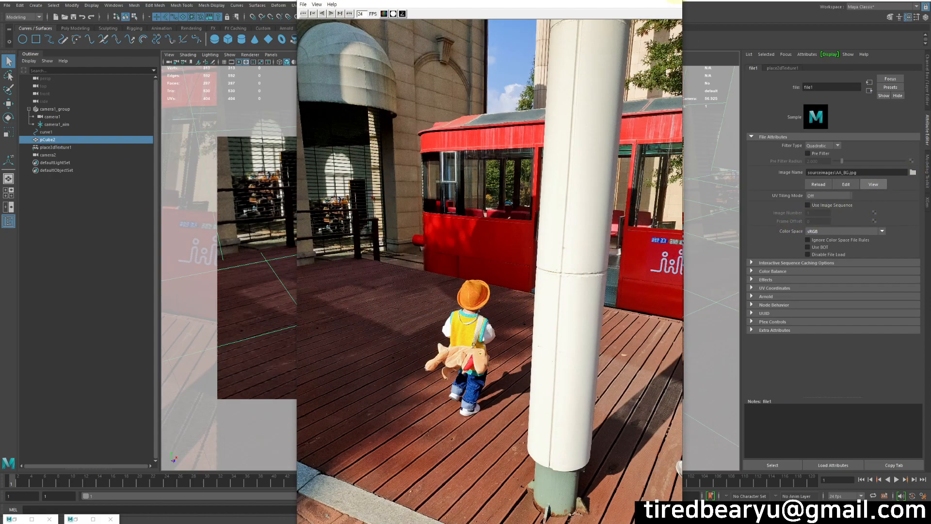
{"action": "left_click", "coordinate": [679, 3]}
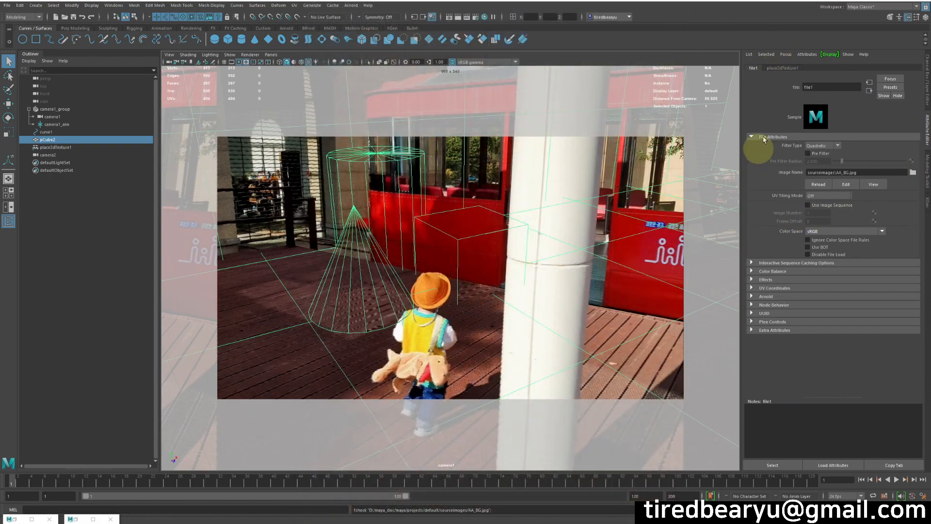
Review the camera2 and place3dTexture1 nodes linked to projection1, ending back at surfaceShader1's attributes
{"action": "left_click", "coordinate": [871, 90]}
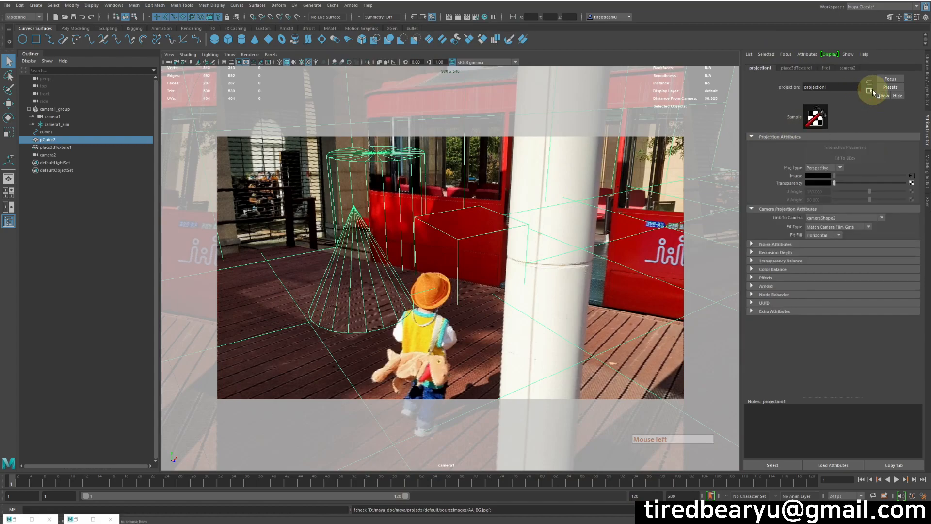
{"action": "left_click", "coordinate": [848, 69]}
{"action": "left_click", "coordinate": [797, 68]}
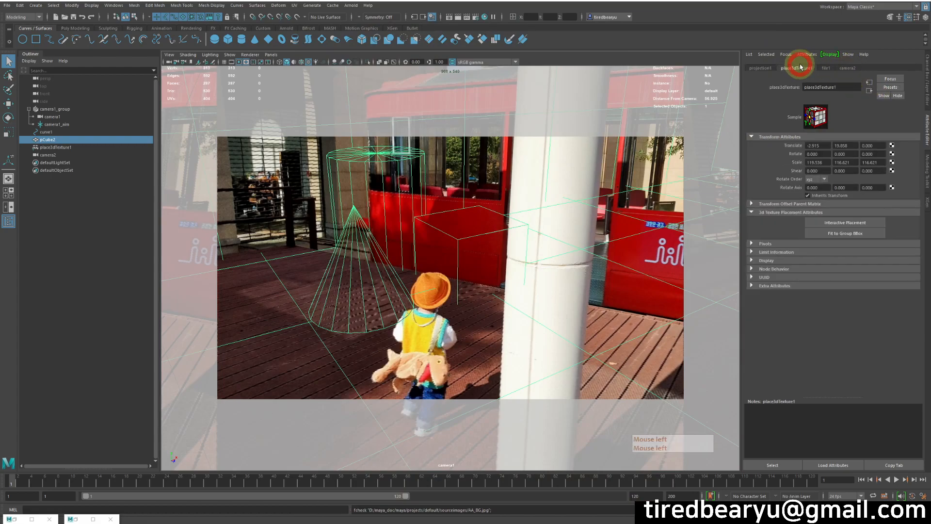
{"action": "left_click", "coordinate": [870, 91]}
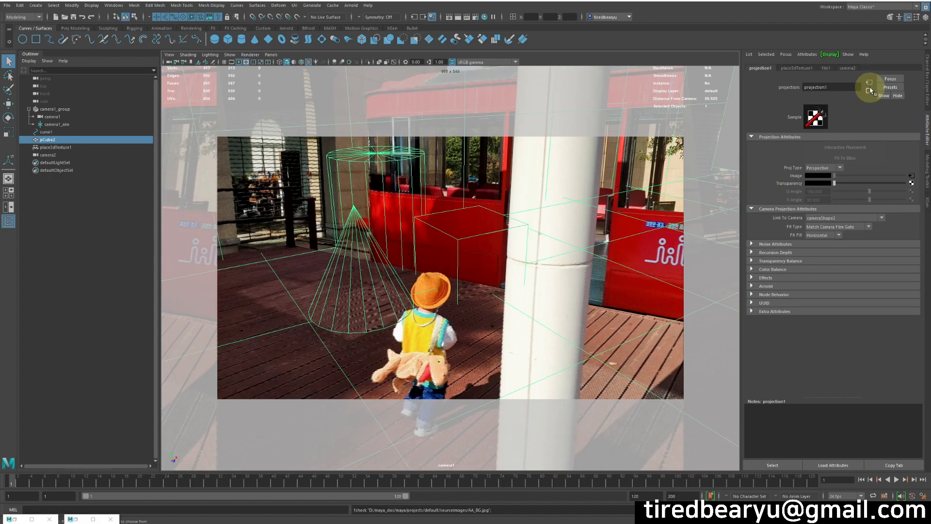
{"action": "left_click", "coordinate": [870, 91]}
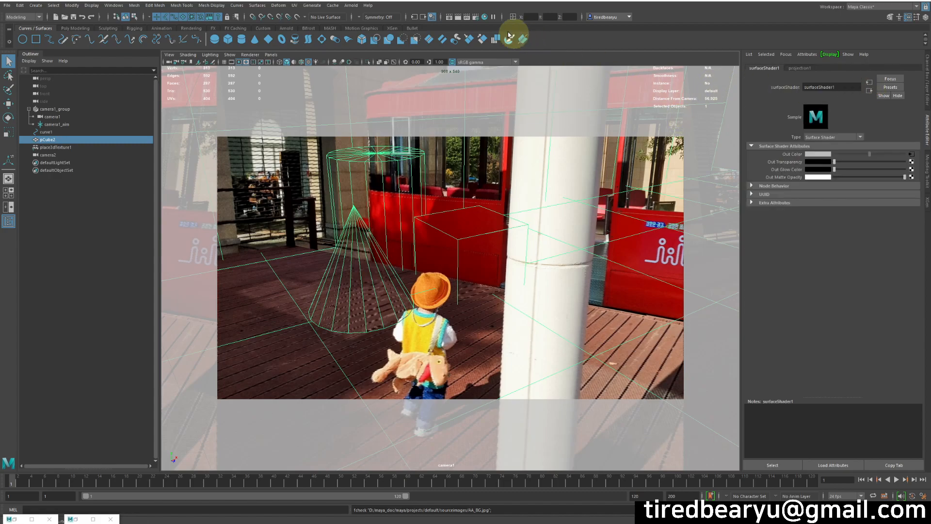
Inspect the file2 texture in the Hypershade and the source folder of its image, leaving the image unchanged and closing the Hypershade
{"action": "left_click", "coordinate": [484, 18]}
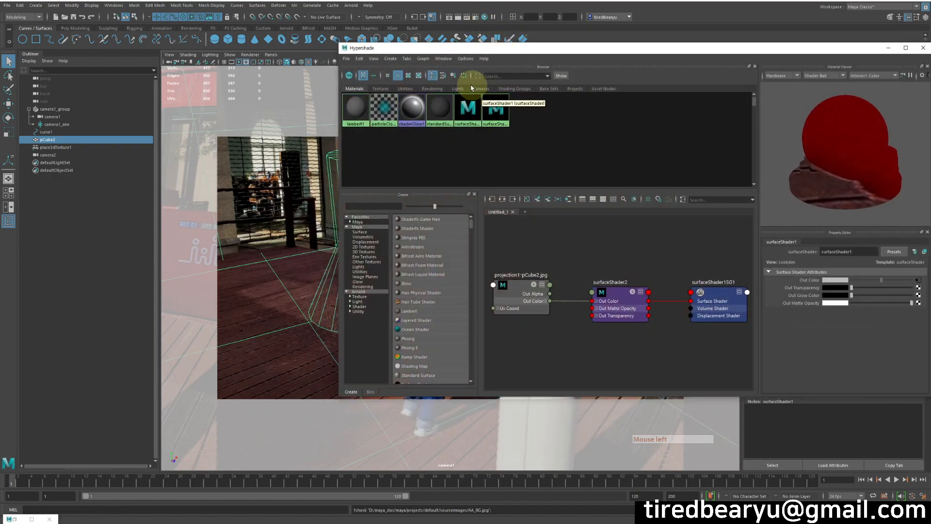
{"action": "left_click", "coordinate": [380, 89]}
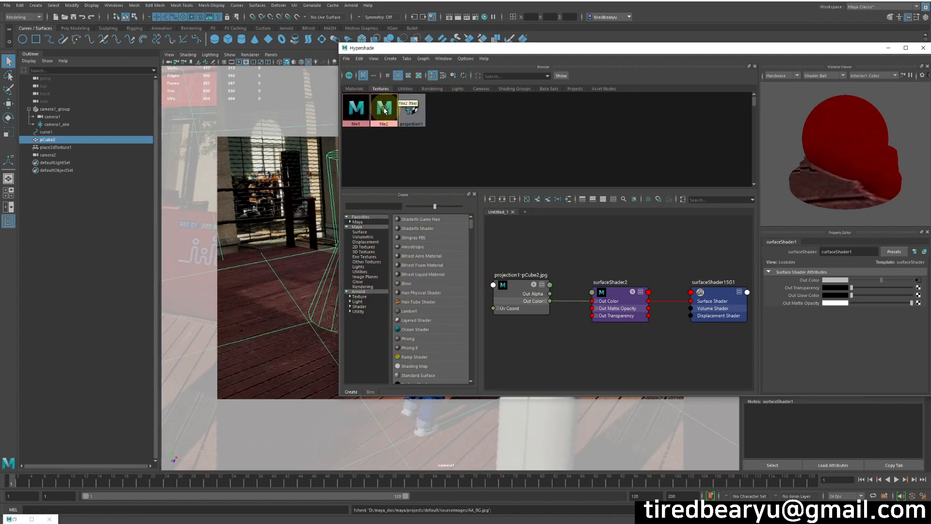
{"action": "left_click", "coordinate": [383, 109]}
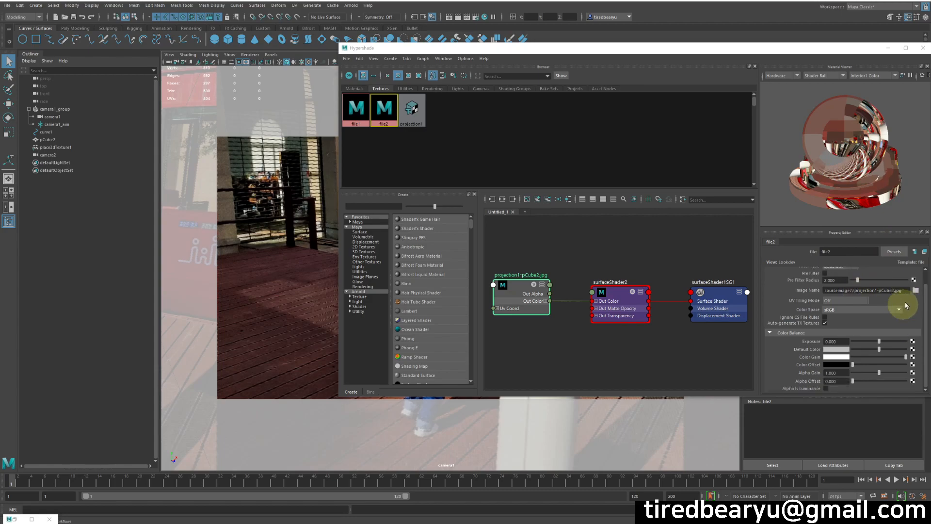
{"action": "left_click", "coordinate": [915, 306]}
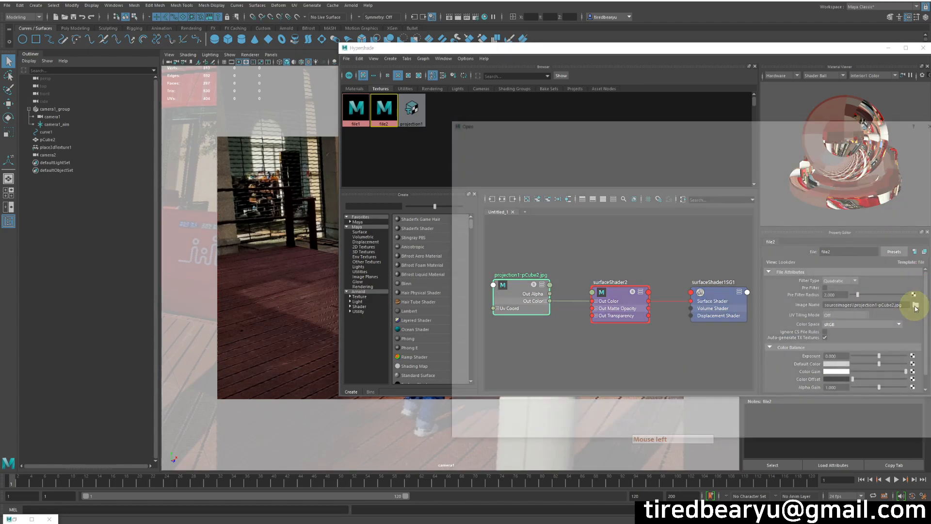
{"action": "left_click", "coordinate": [930, 122]}
{"action": "left_click", "coordinate": [924, 48]}
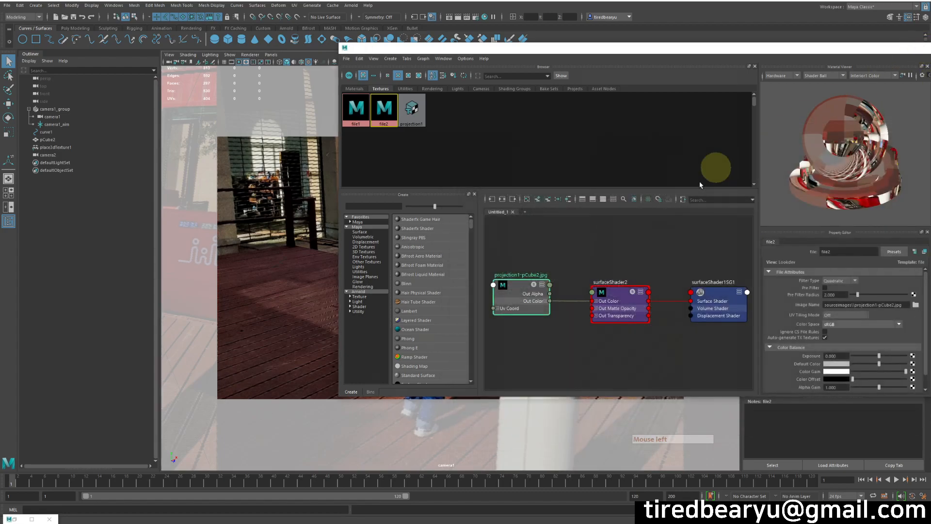
Select the combined mesh pCube2 and assign a new Surface Shader to it
{"action": "left_click", "coordinate": [665, 254]}
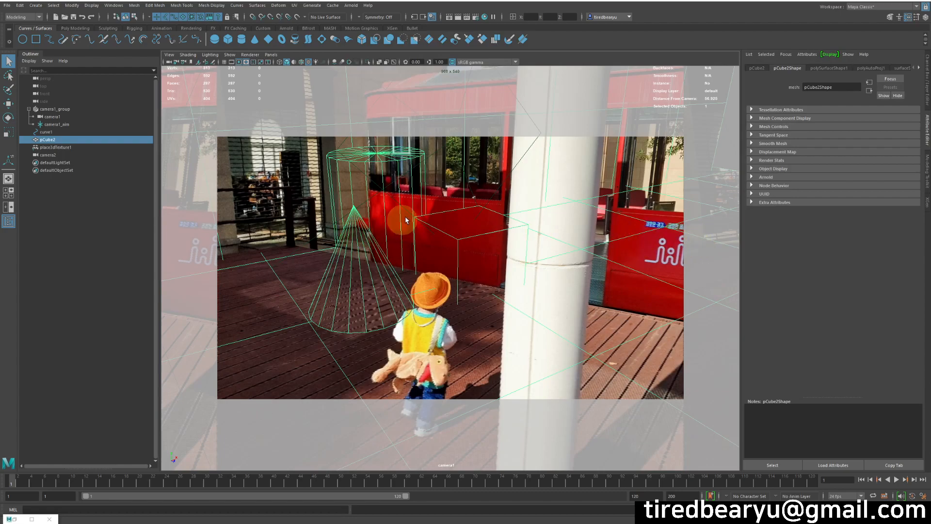
{"action": "right_click", "coordinate": [416, 207]}
{"action": "mouse_move", "coordinate": [434, 411]}
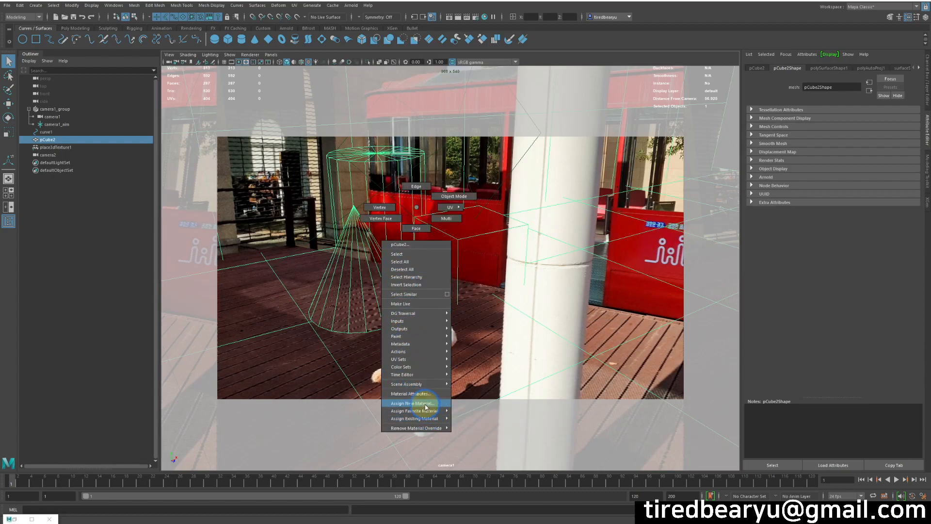
{"action": "right_click_drag", "start_coordinate": [433, 411], "coordinate": [744, 498]}
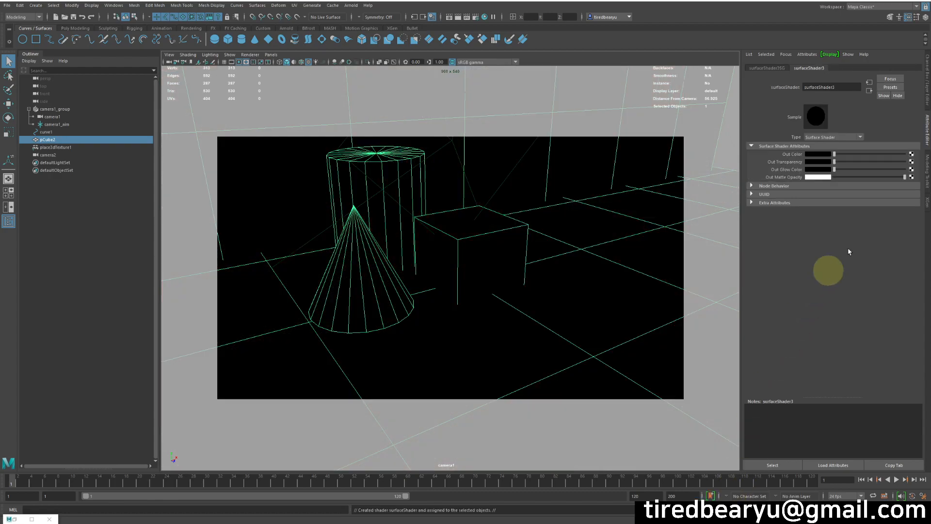
Connect a file texture to the new surface shader's Out Color and load projection1-pCube2.jpg from the sourceimages folder
{"action": "left_click", "coordinate": [911, 154]}
{"action": "left_click", "coordinate": [402, 236]}
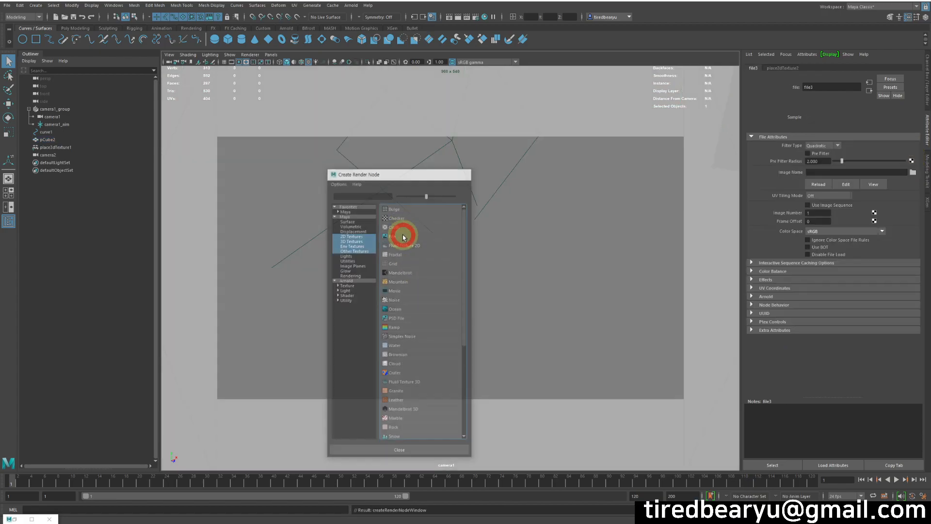
{"action": "left_click", "coordinate": [912, 173]}
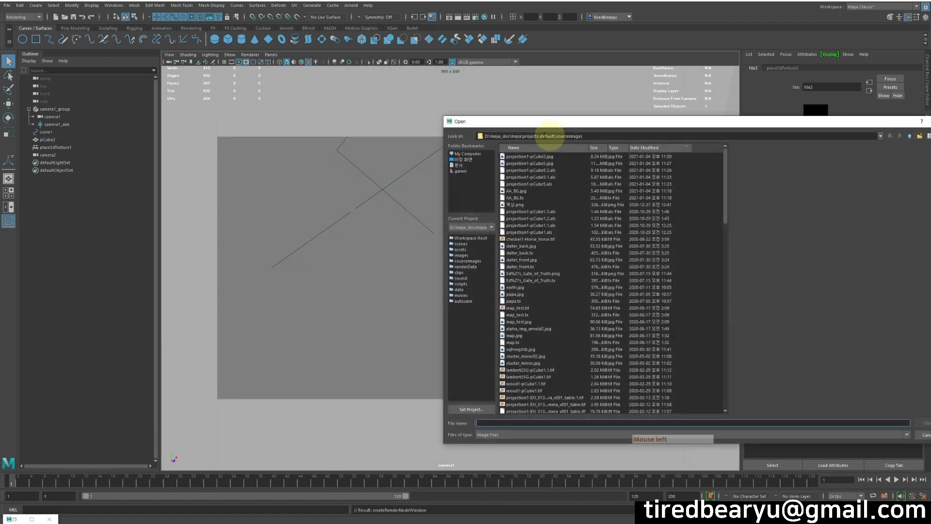
{"action": "left_click", "coordinate": [529, 156]}
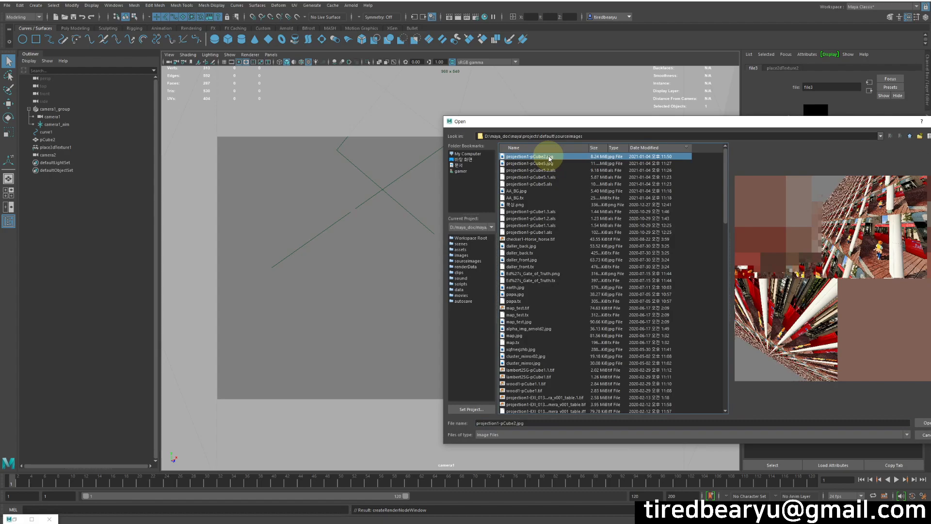
{"action": "double_click", "coordinate": [546, 156]}
Scrub the timeline back to frame 1 to check the baked texture, inspect the combined mesh and clear the selection
{"action": "left_click_drag", "start_coordinate": [140, 494], "coordinate": [11, 483]}
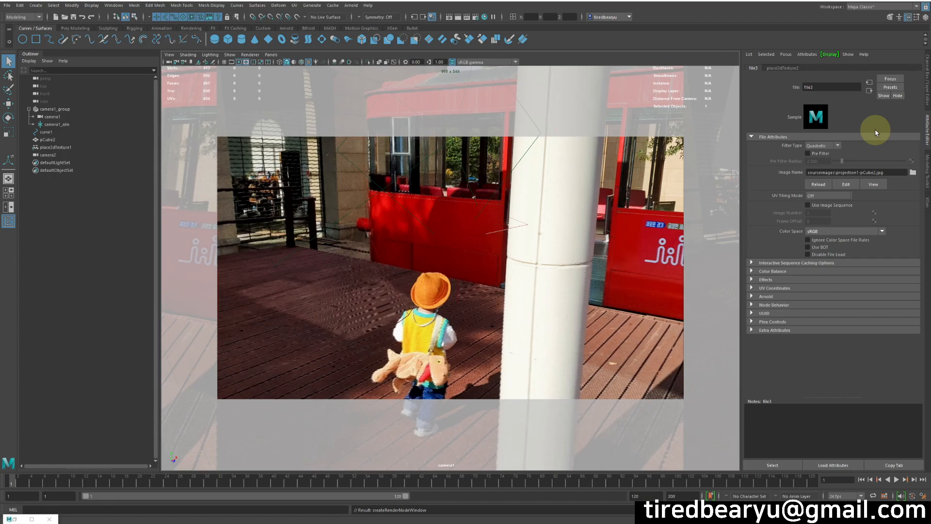
{"action": "left_click", "coordinate": [340, 286]}
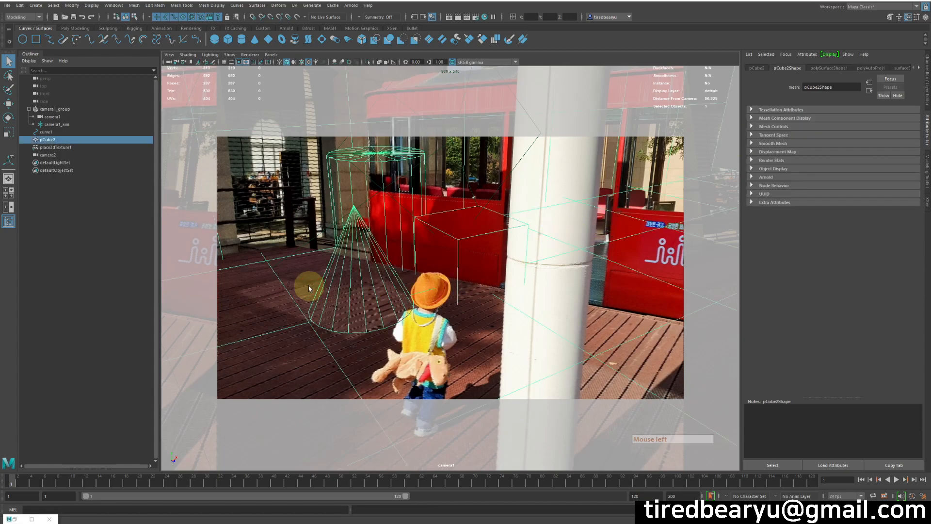
{"action": "left_click", "coordinate": [530, 268], "text": "alt"}
{"action": "left_click", "coordinate": [548, 282]}
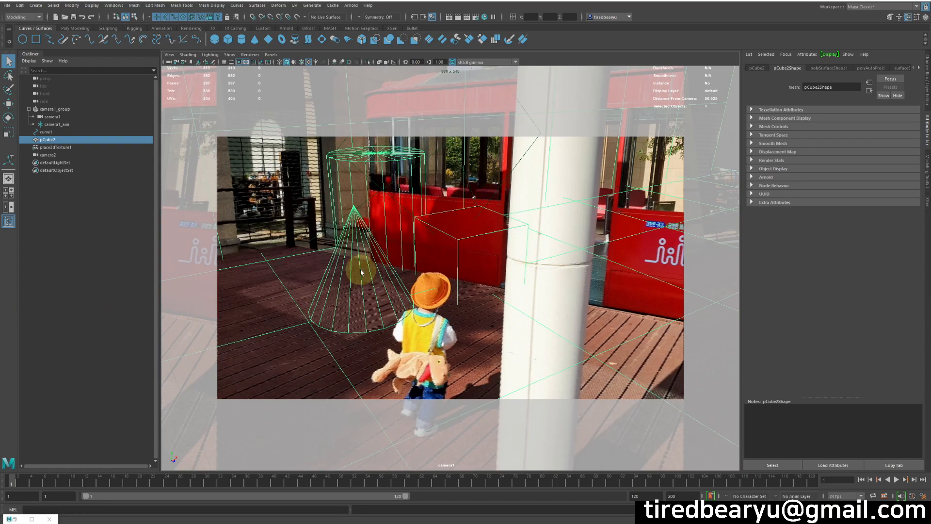
{"action": "left_click", "coordinate": [87, 260]}
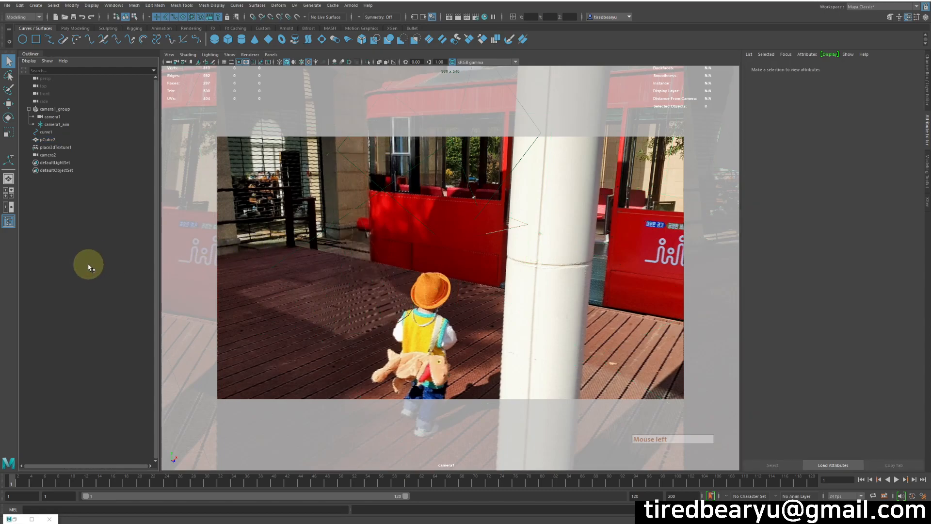